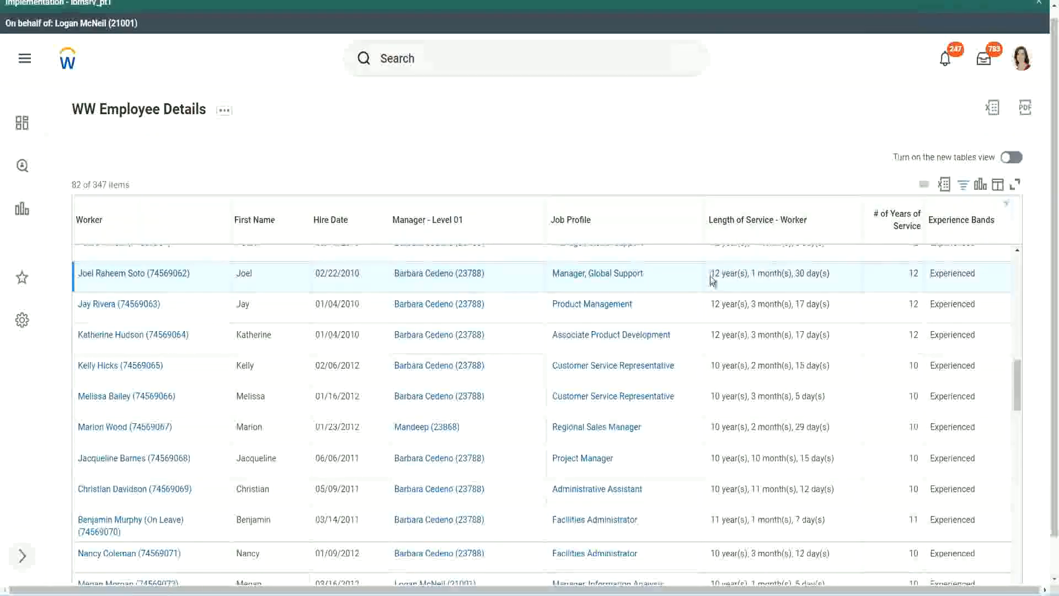
Step: Compare the Length of Service text with the # of Years of Service value across several worker rows in the WW Employee Details report
drag(711, 277, 715, 277)
click(746, 272)
drag(709, 275, 812, 273)
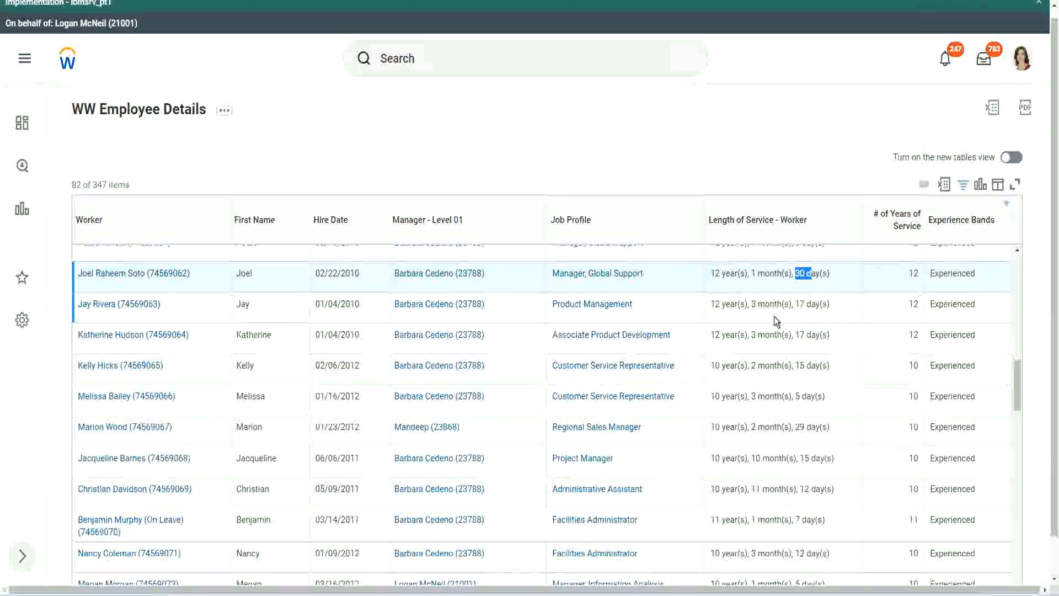
double_click(920, 271)
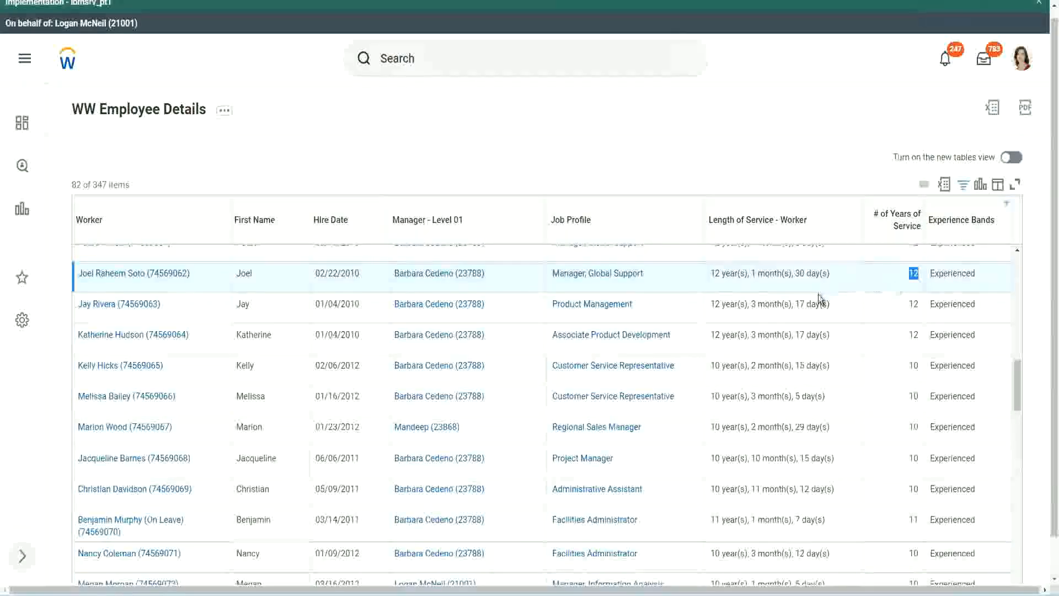
click(725, 489)
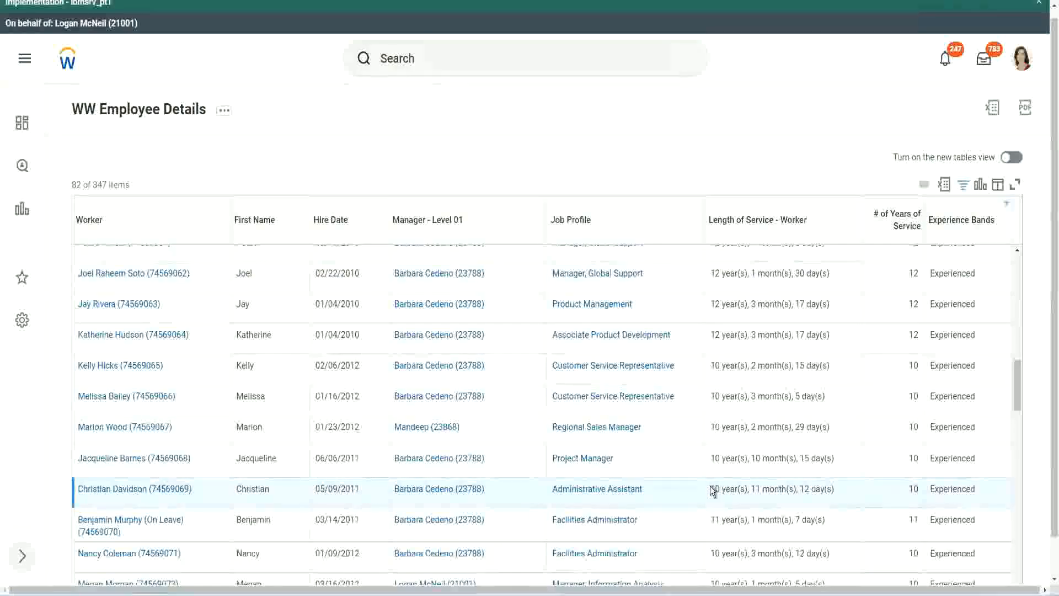
drag(752, 487, 811, 489)
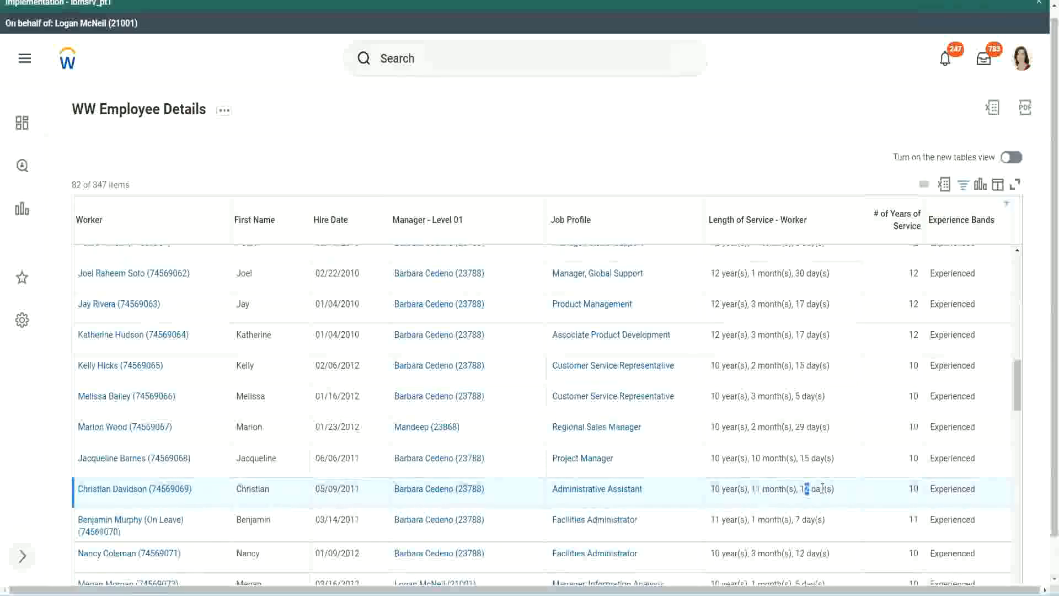
click(823, 488)
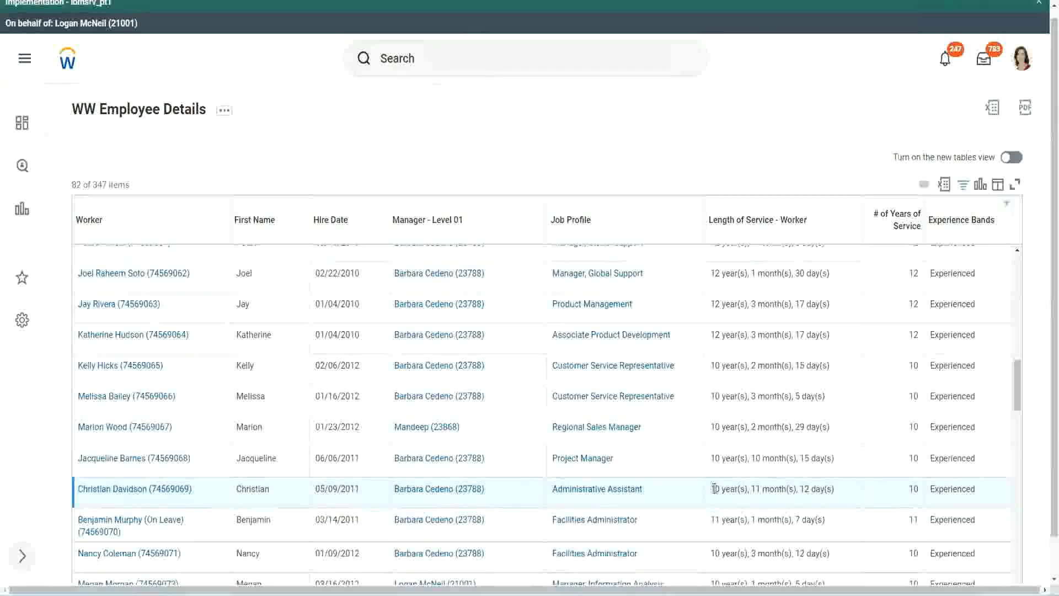
double_click(914, 488)
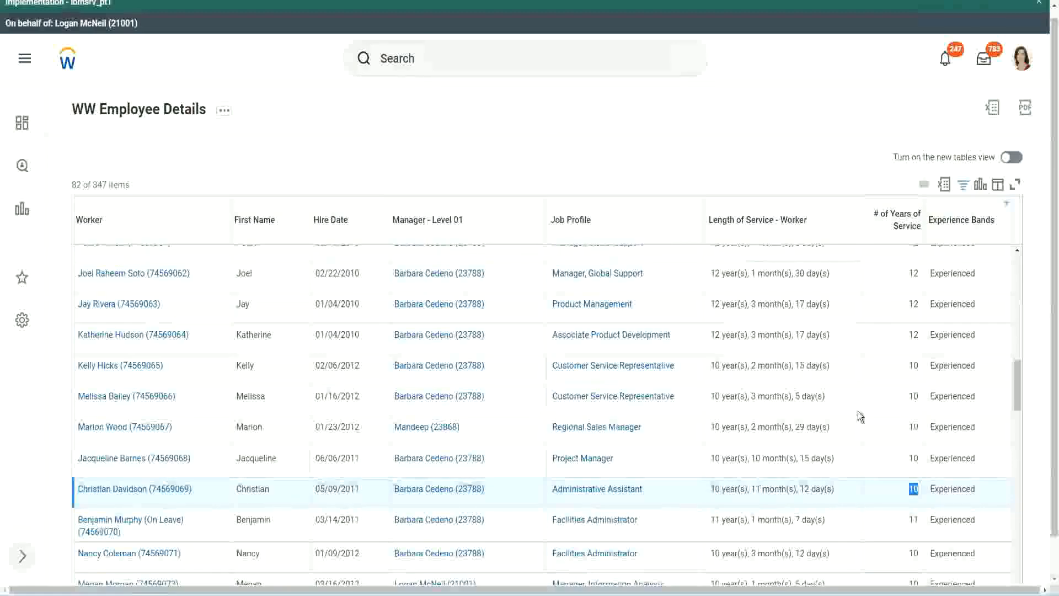
click(911, 338)
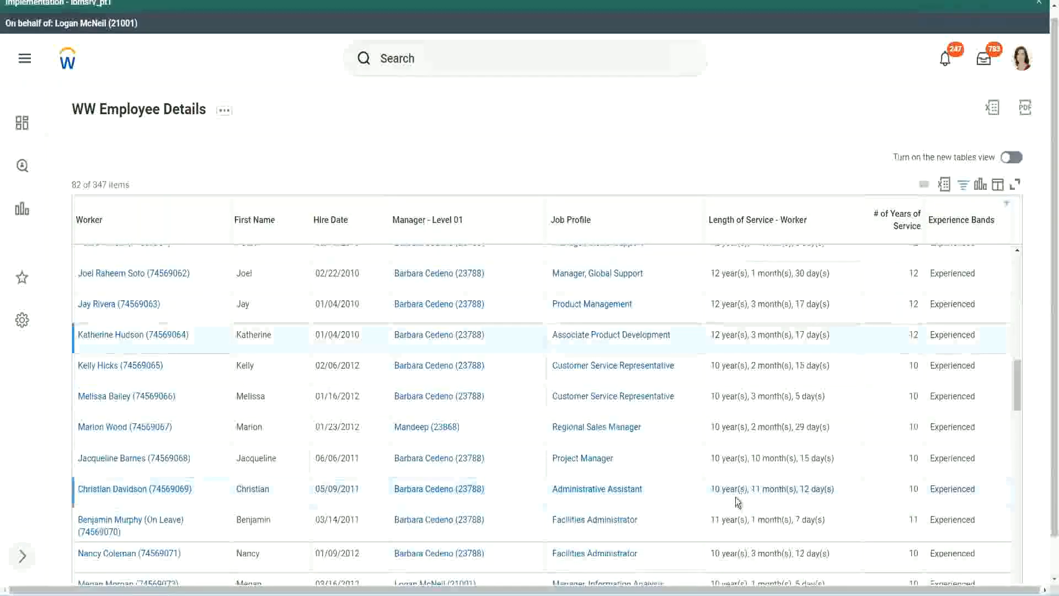
double_click(715, 489)
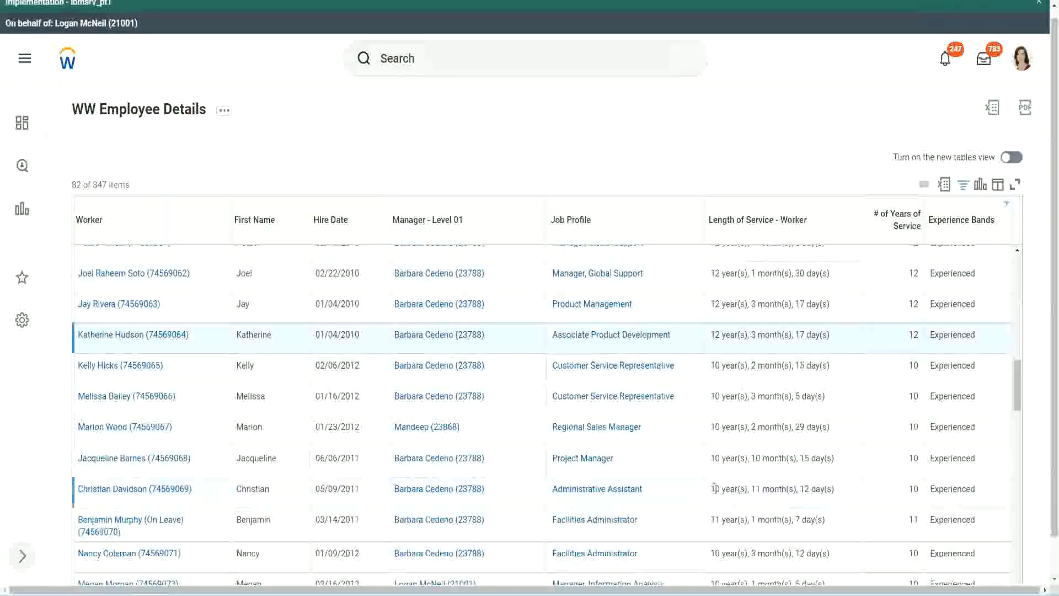
click(800, 485)
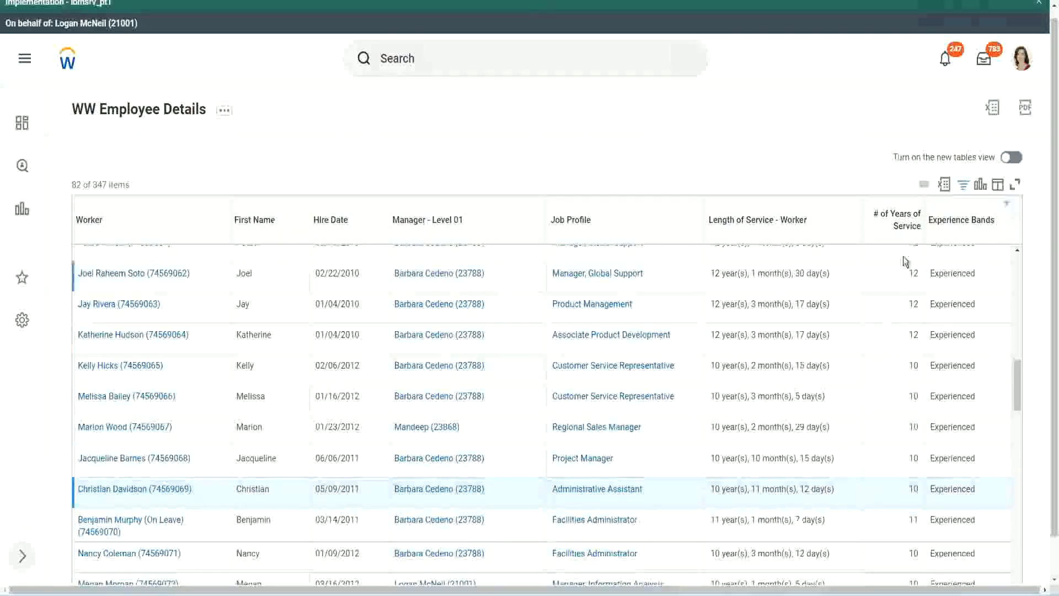
double_click(916, 273)
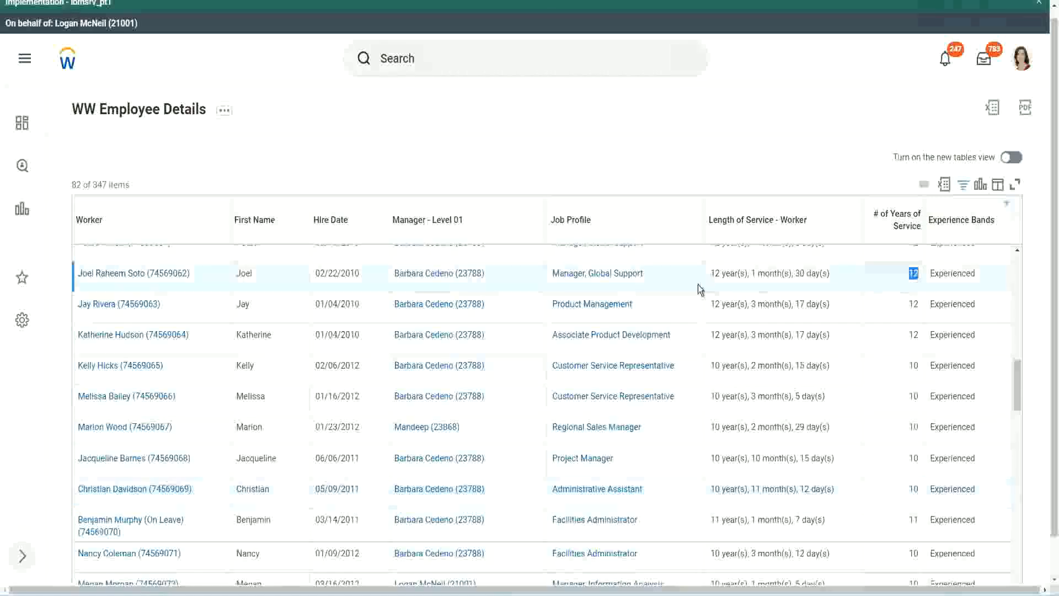
drag(710, 274, 846, 273)
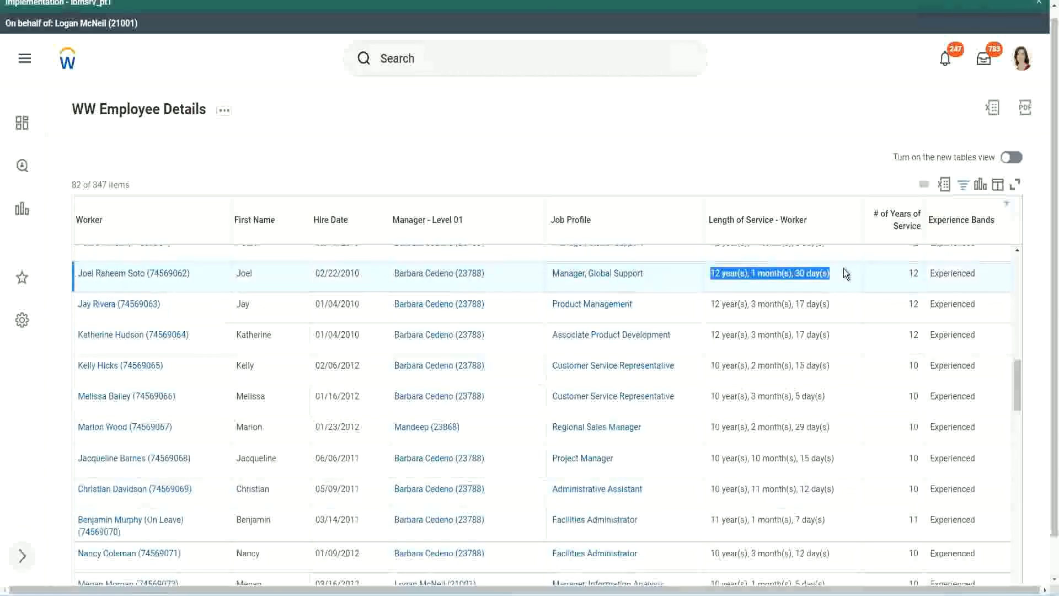
click(822, 487)
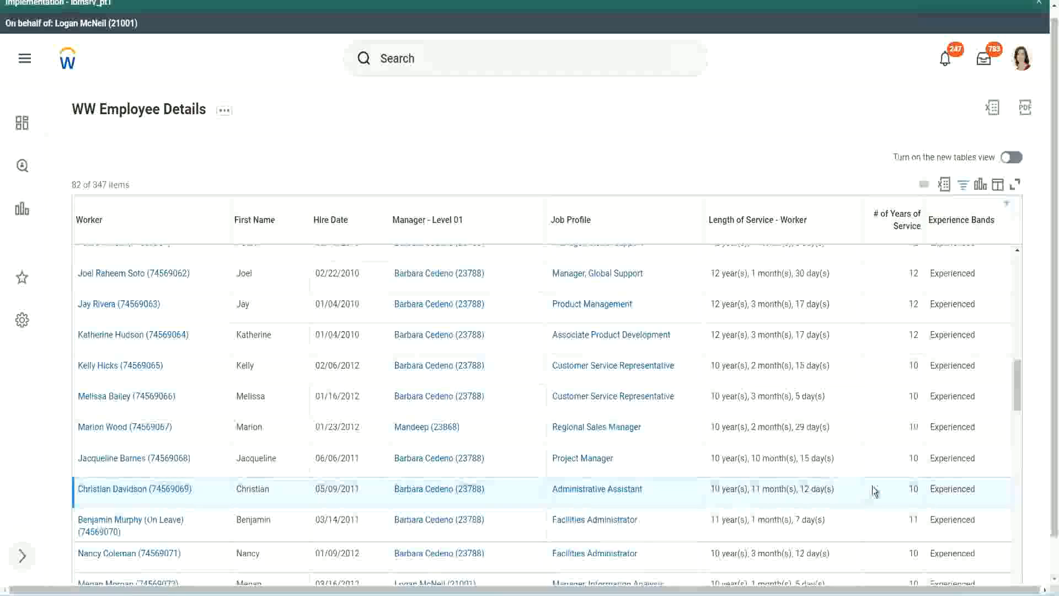
double_click(914, 488)
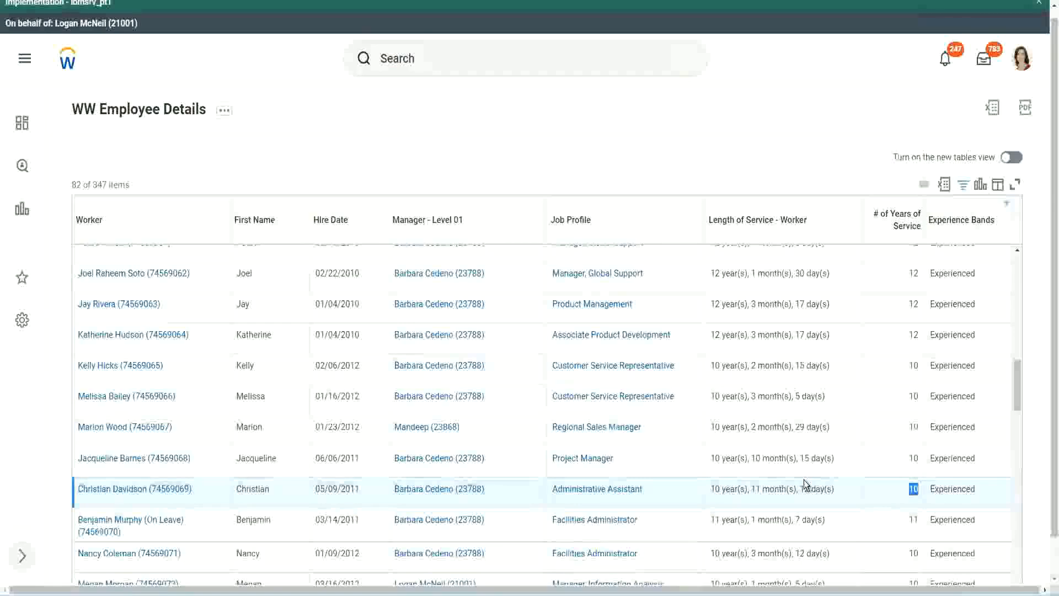
click(875, 492)
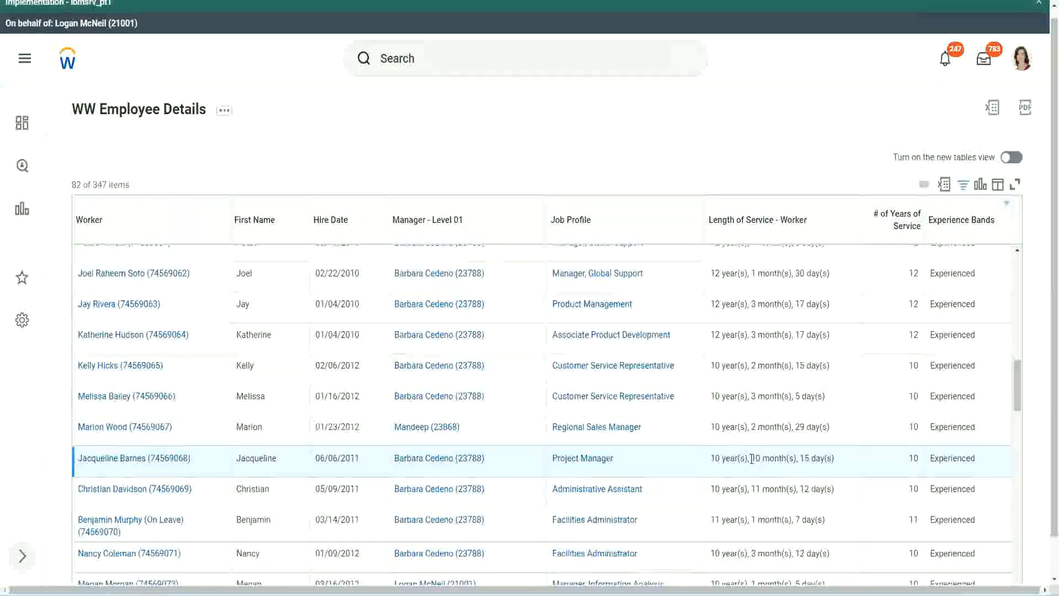
double_click(756, 458)
click(791, 458)
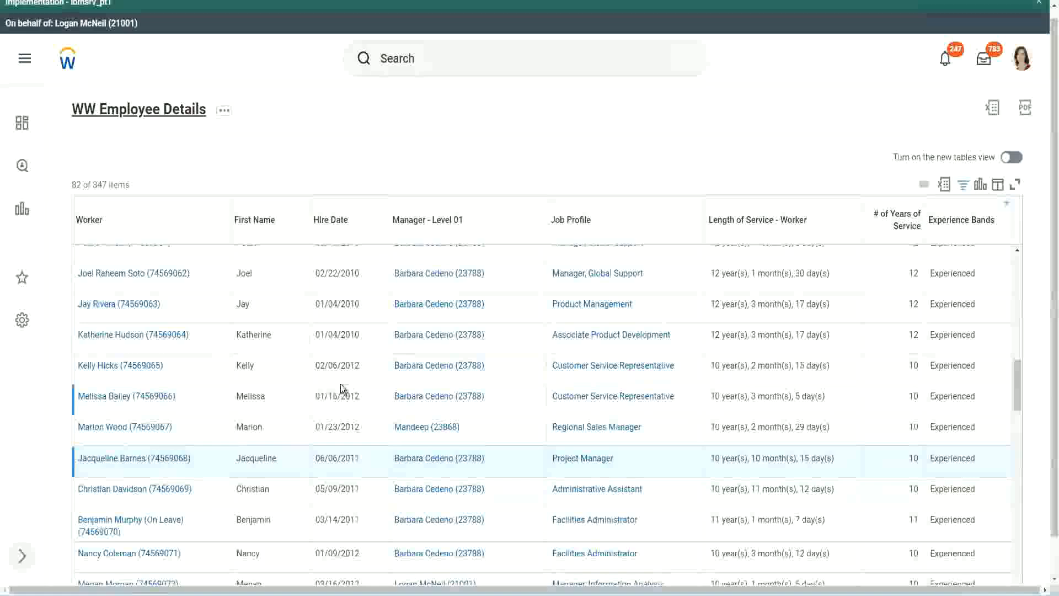
Step: Open the column field CF-WW-Eval Exp-Derive Experience Bands from Years of Service in a new tab and review its conditions and return values
scroll(347, 386, down, 4)
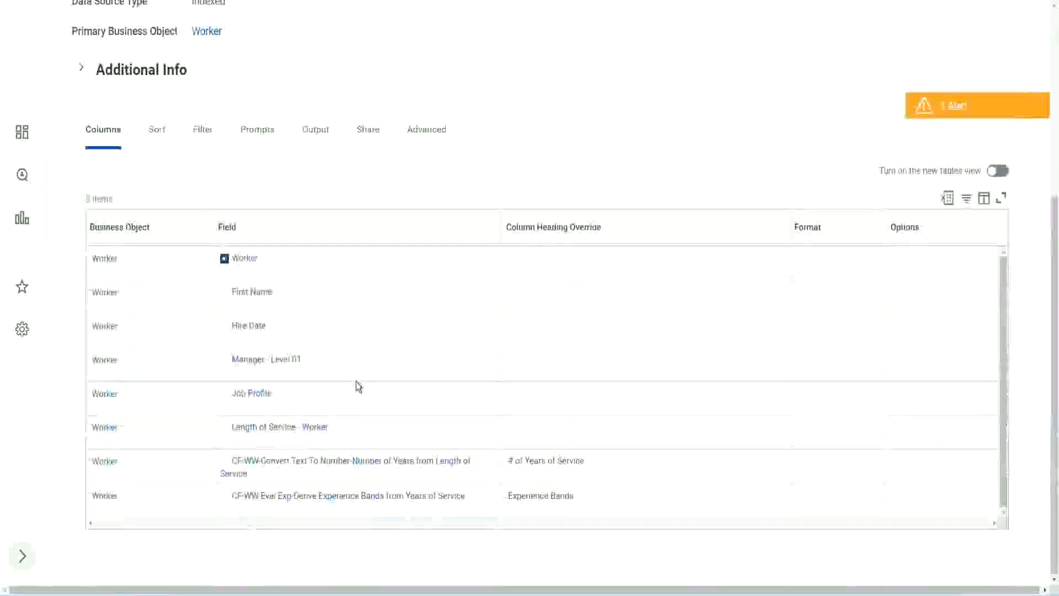
right_click(288, 499)
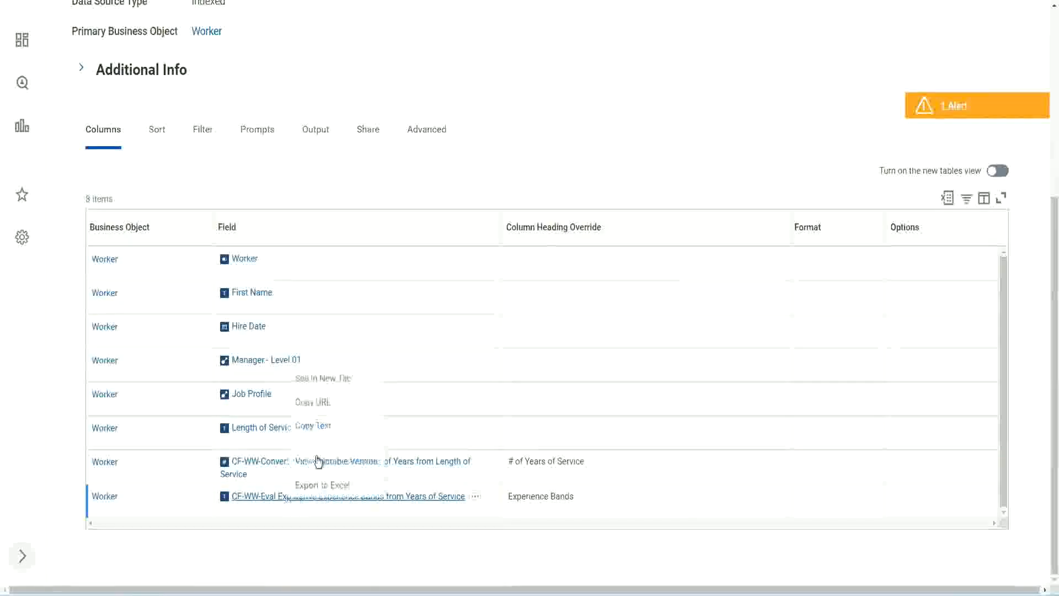
click(333, 378)
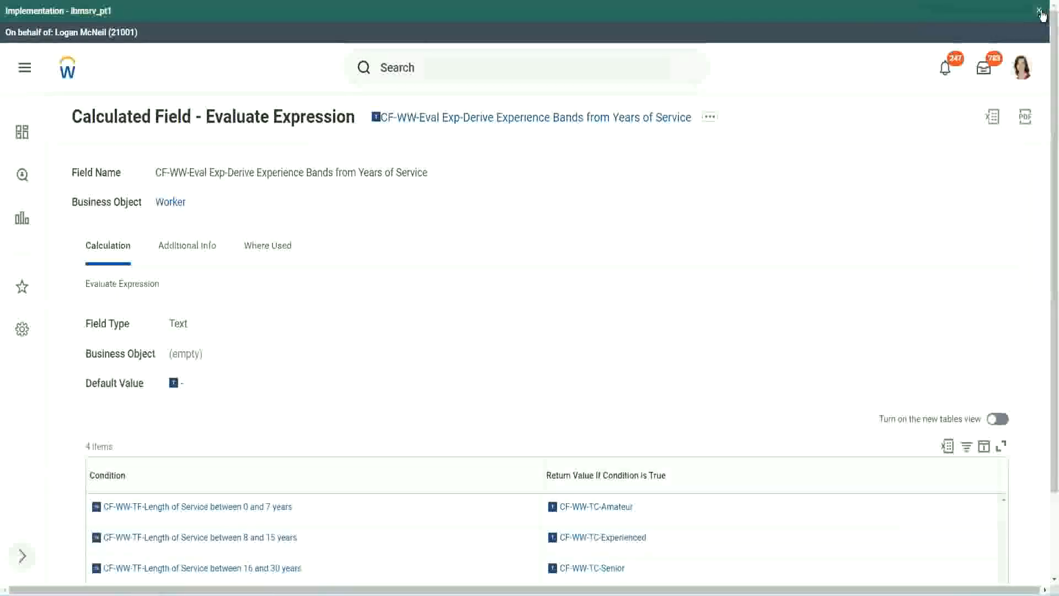
click(1039, 12)
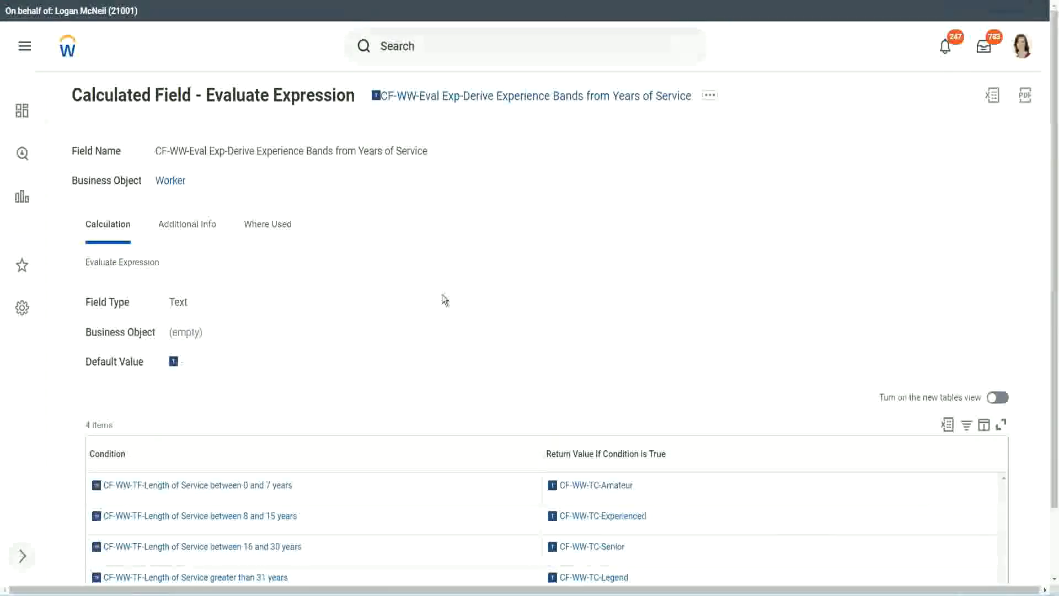
scroll(425, 309, down, 1)
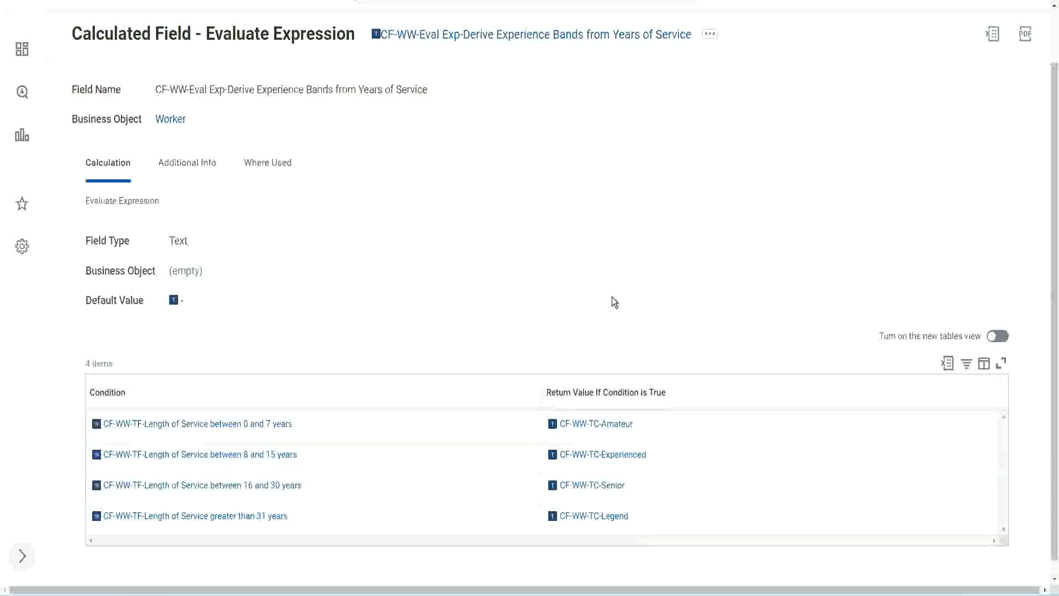
click(480, 390)
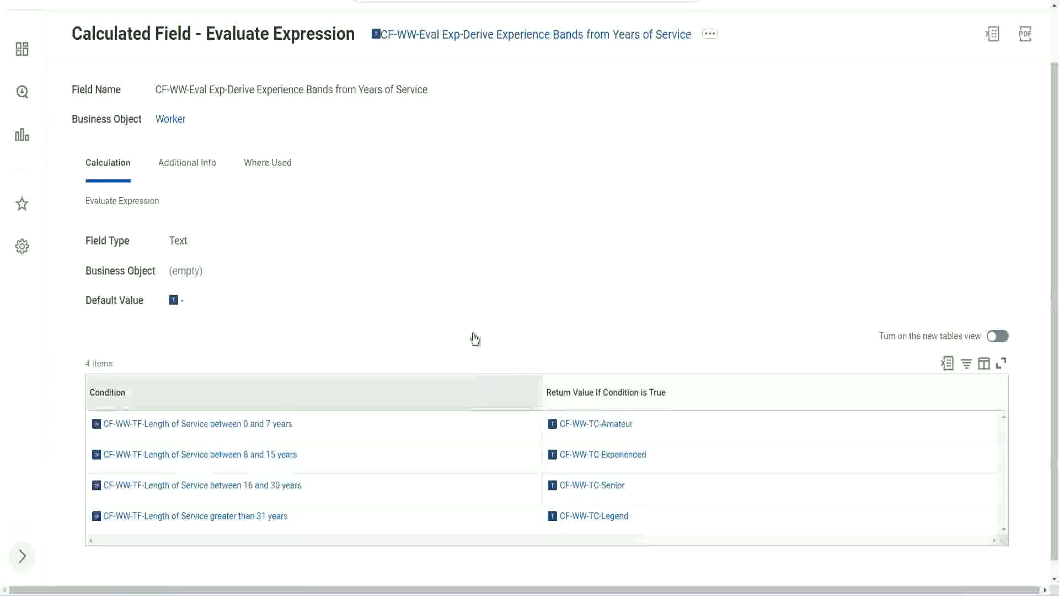
click(473, 253)
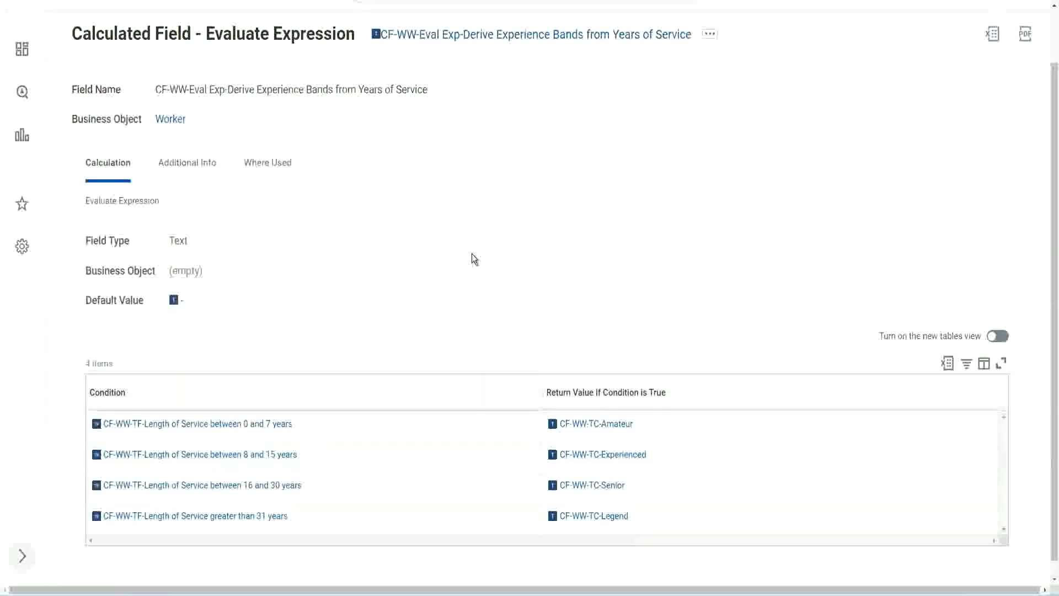
Step: Copy the name text of the calculated field CF-WW-Eval Exp-Derive Experience Bands from Years of Service and return to the custom report
right_click(467, 38)
click(488, 97)
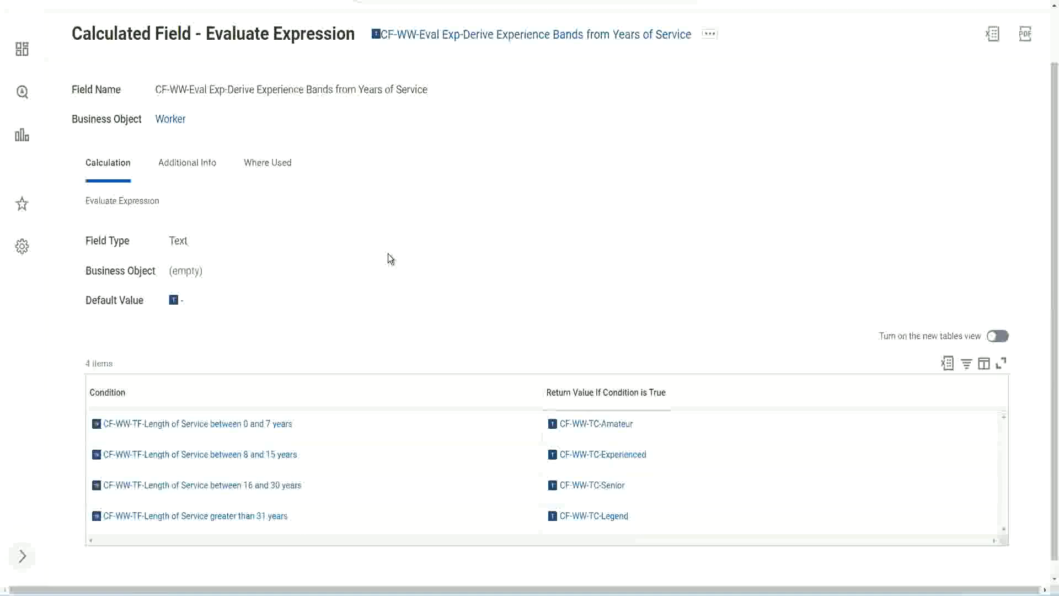
scroll(411, 219, up, 2)
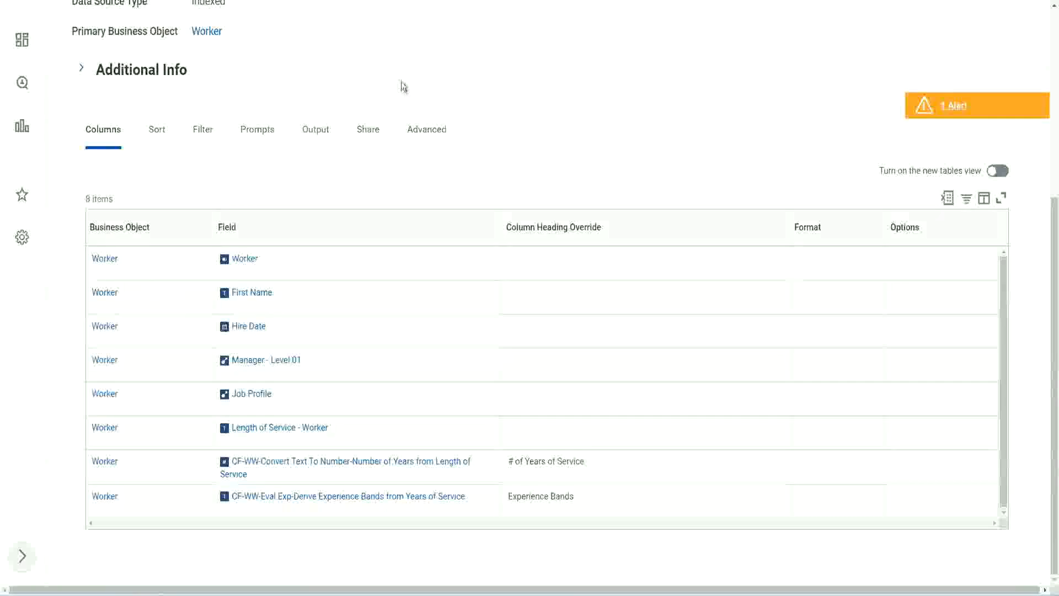
scroll(402, 83, up, 5)
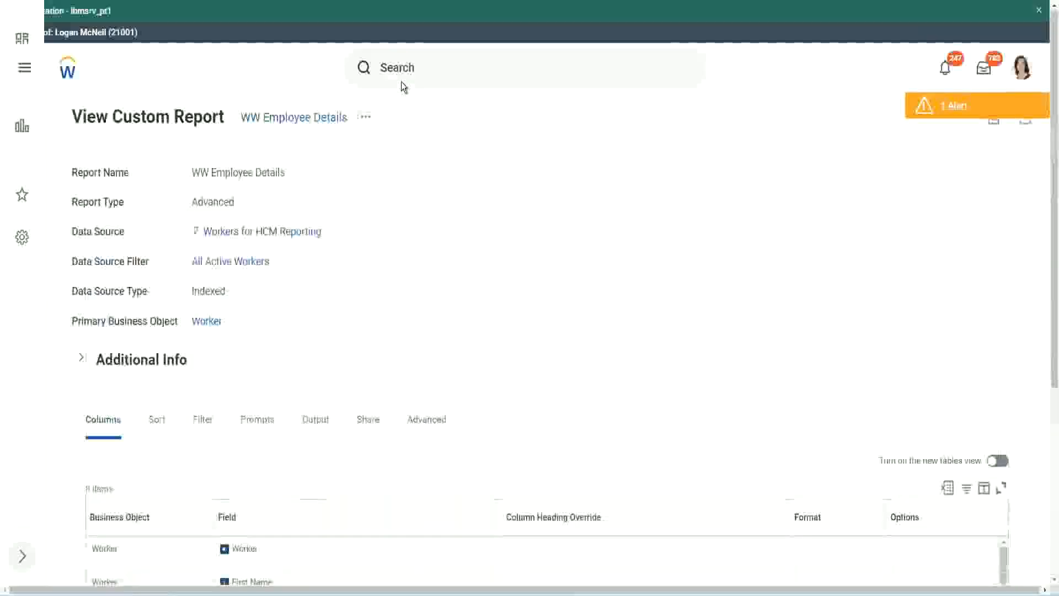
Step: Search for "create cal field" and open the Create Calculated Field task
click(430, 66)
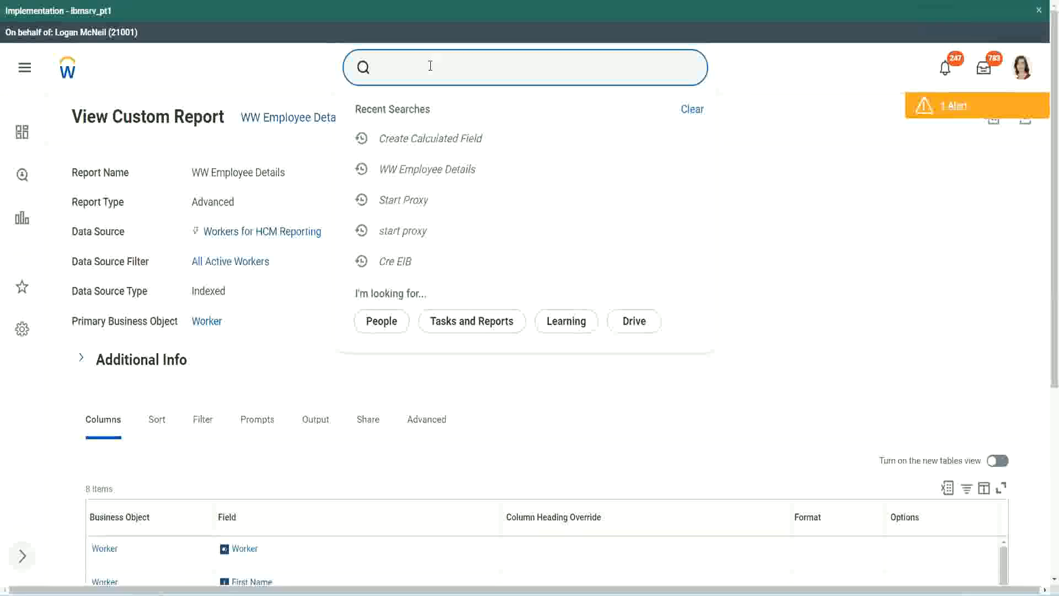
text(create cal field)
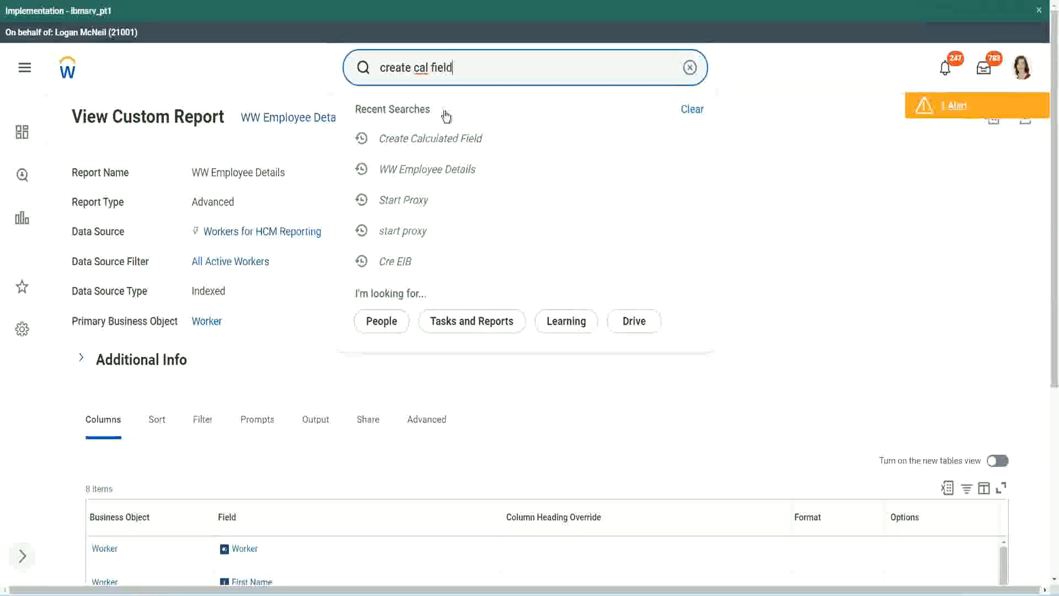
click(446, 114)
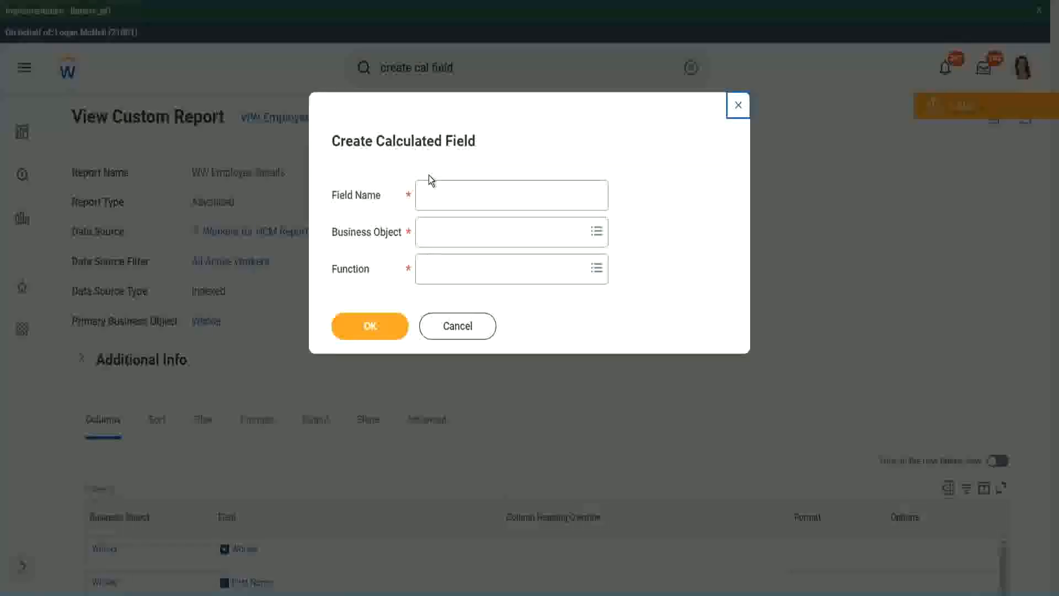
click(448, 196)
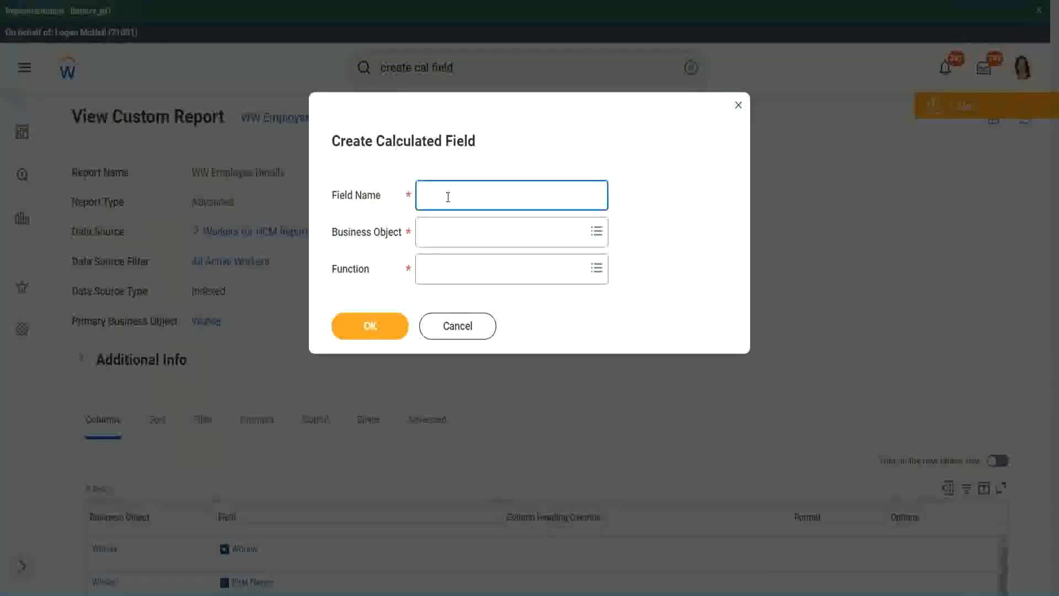
Step: Paste the copied name as the new calculated field's name and insert "Bands" after "Exp"
key(ctrl+v)
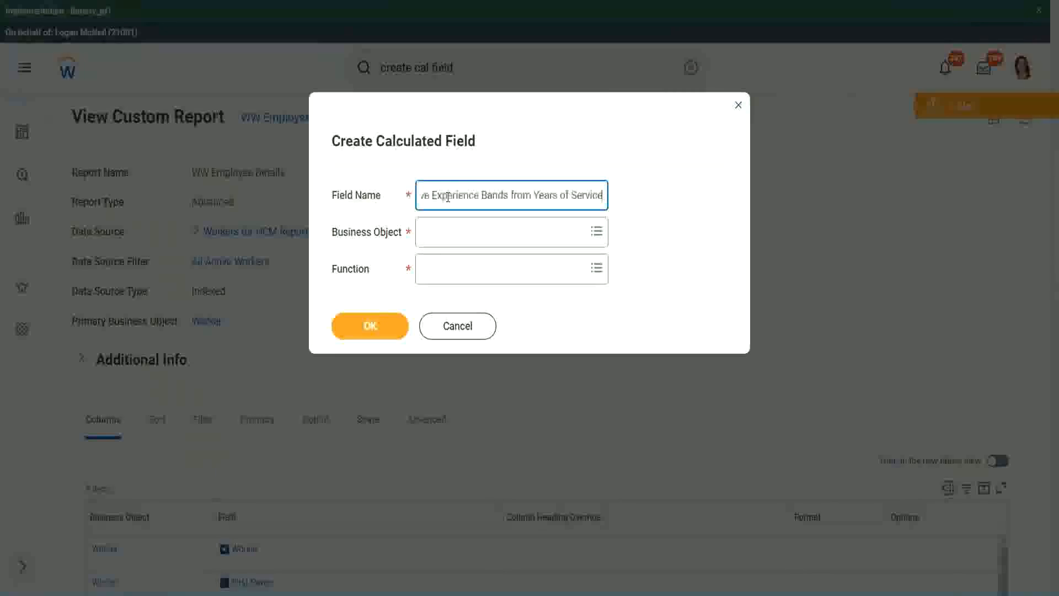
drag(479, 194, 391, 181)
click(478, 195)
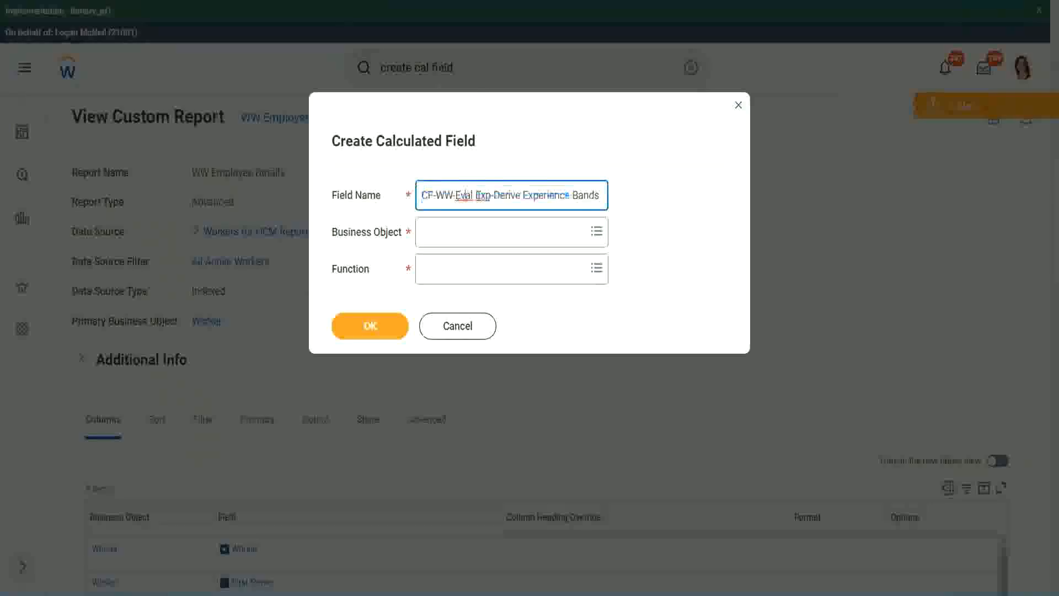
drag(478, 196, 492, 225)
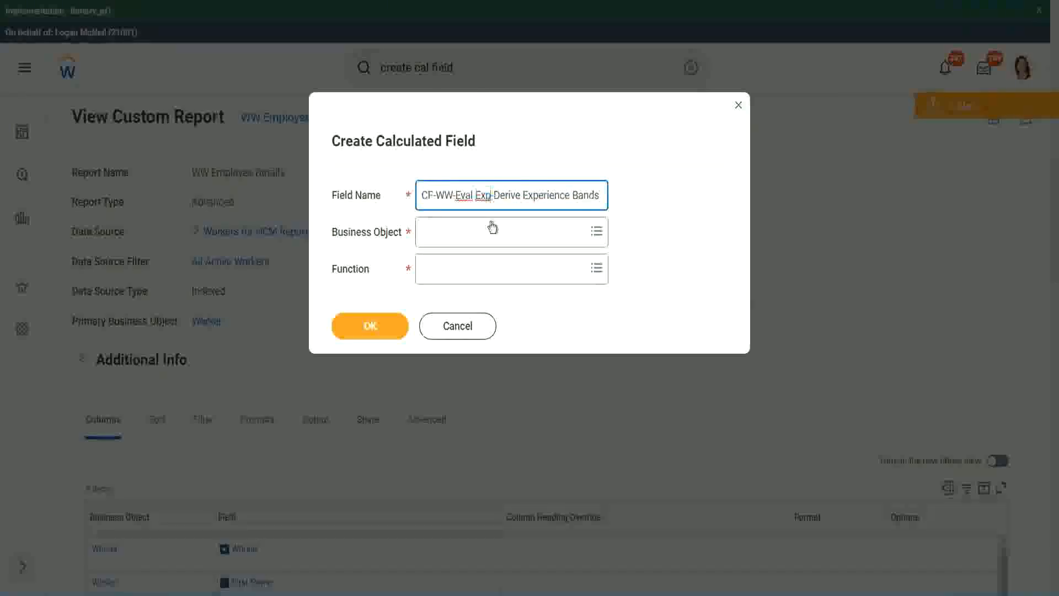
text(bands)
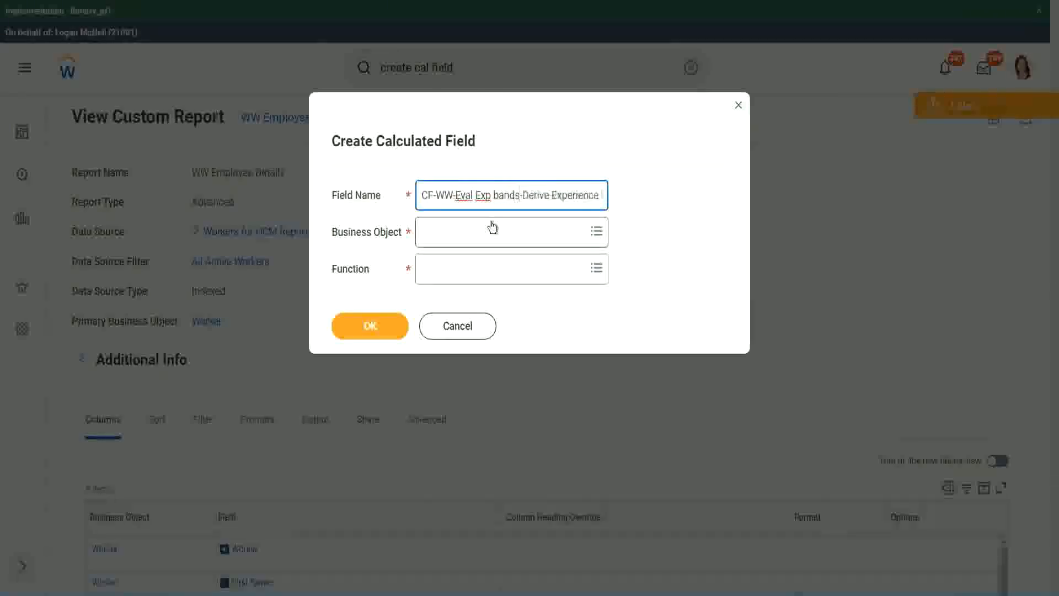
key(Left)
key(Left)
key(Left)
key(Left)
key(shift+Left)
text(B)
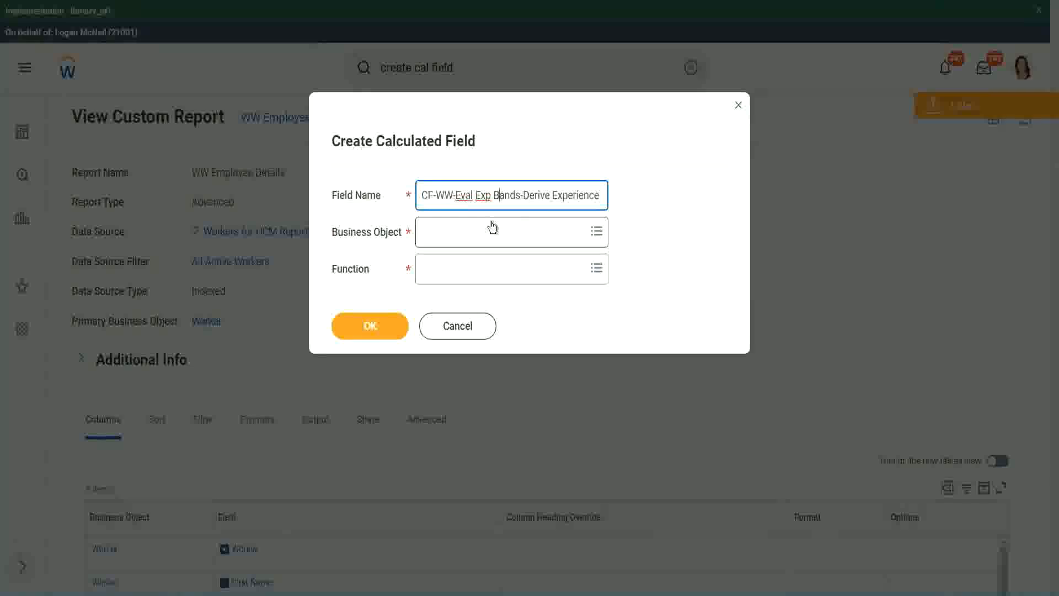
Step: Replace "Derive" with "Determine" in the new field's name, keeping "Experience Bands from Years of Service" as the ending
key(Right)
key(Right)
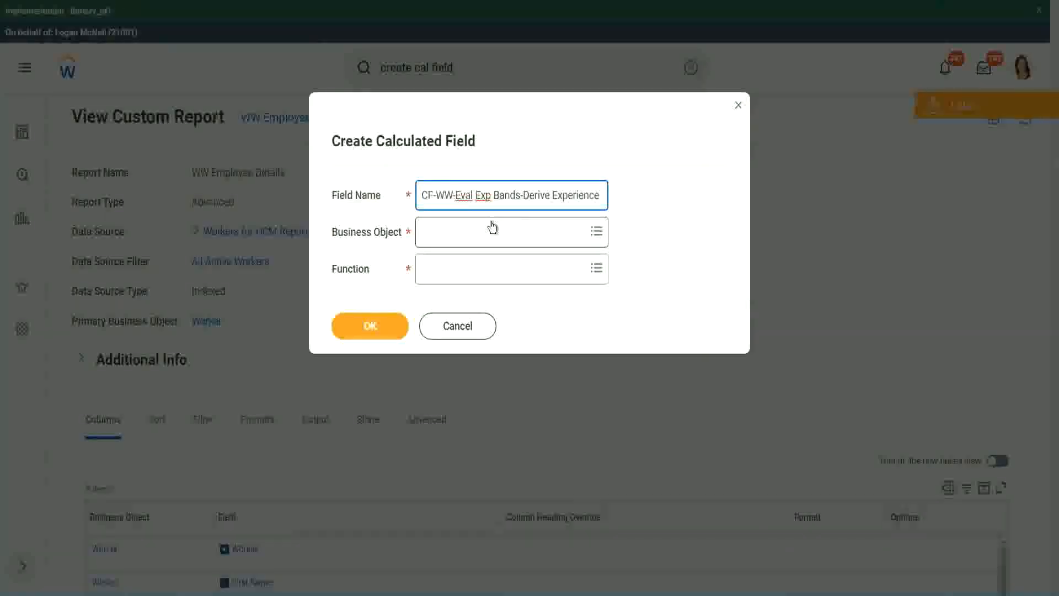
text(Band)
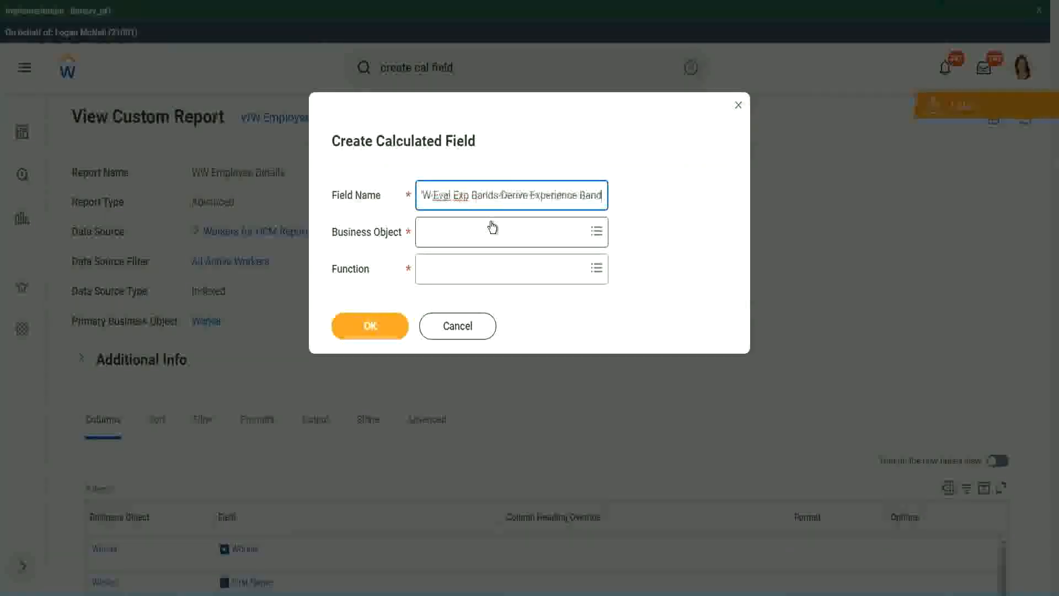
text(s from Years of)
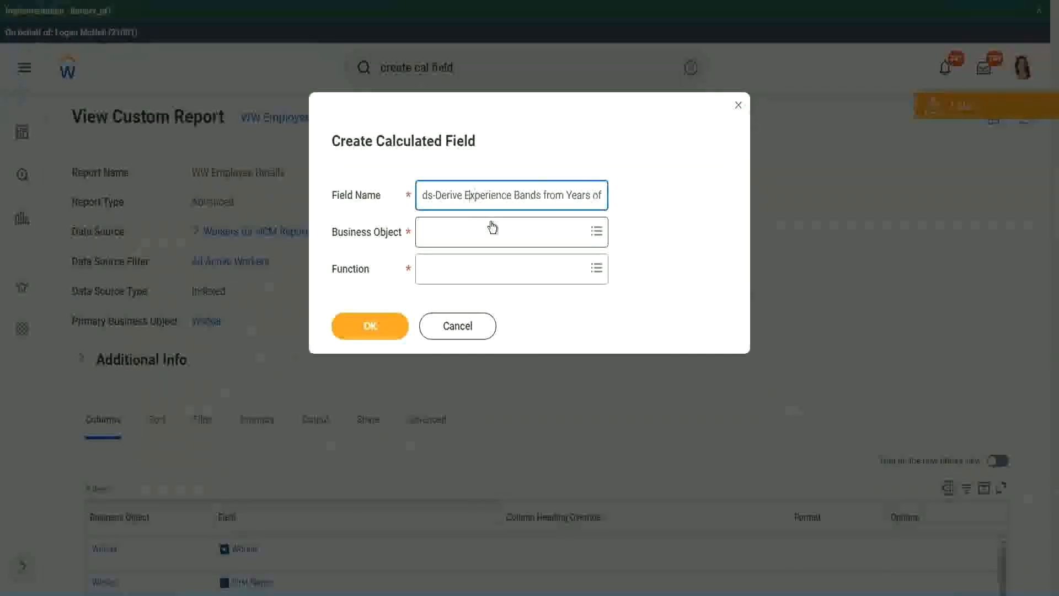
key(Left)
key(Left)
key(Left)
key(Left)
key(shift+Left)
key(shift+Left)
key(shift+Left)
key(shift+Left)
key(shift+Left)
key(shift+Left)
text(Determine)
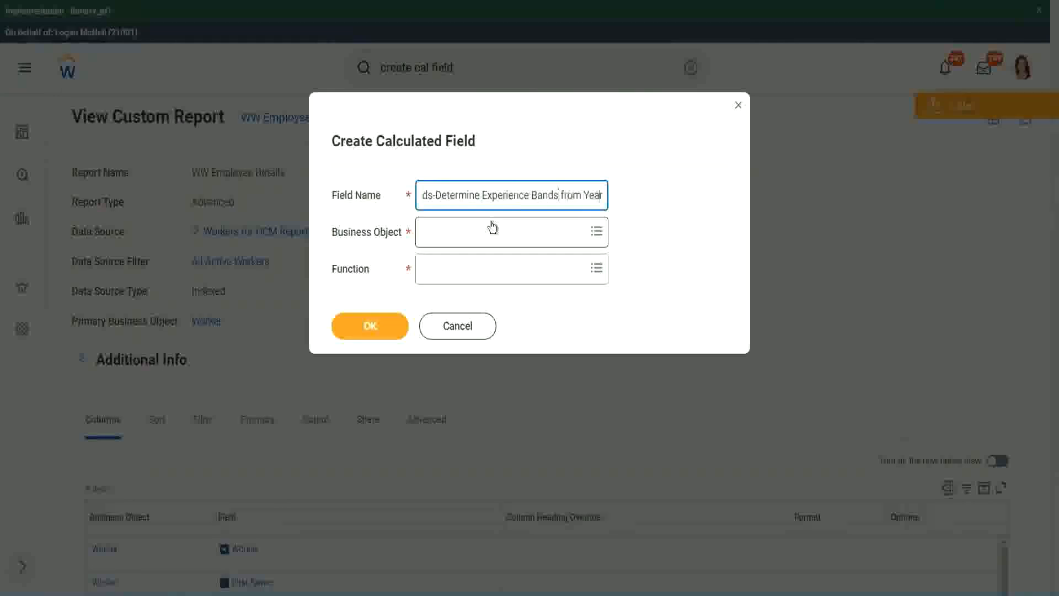
key(End)
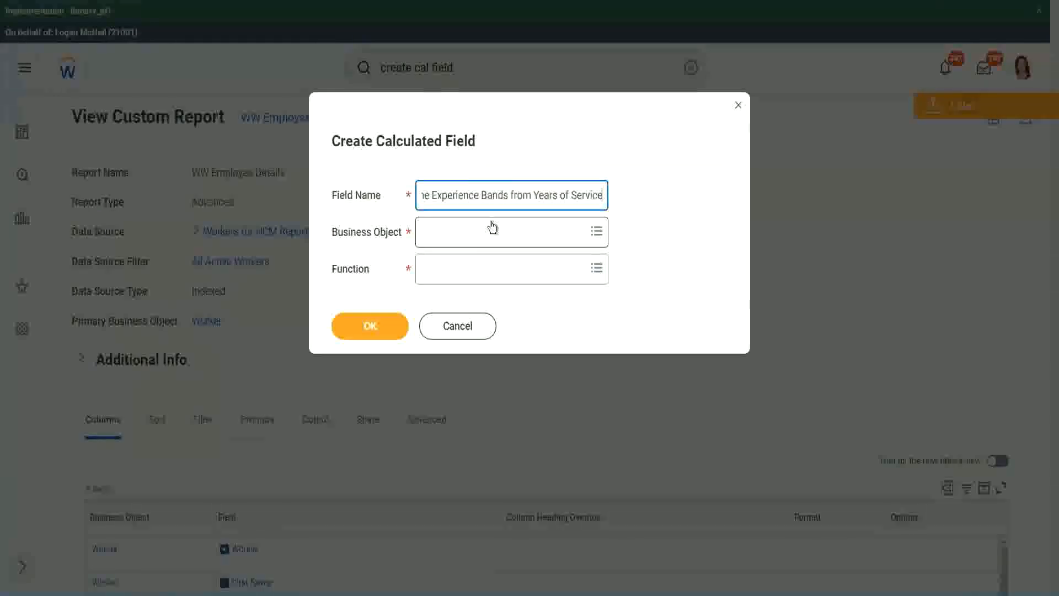
Step: Set the new calculated field's business object to Worker
click(471, 233)
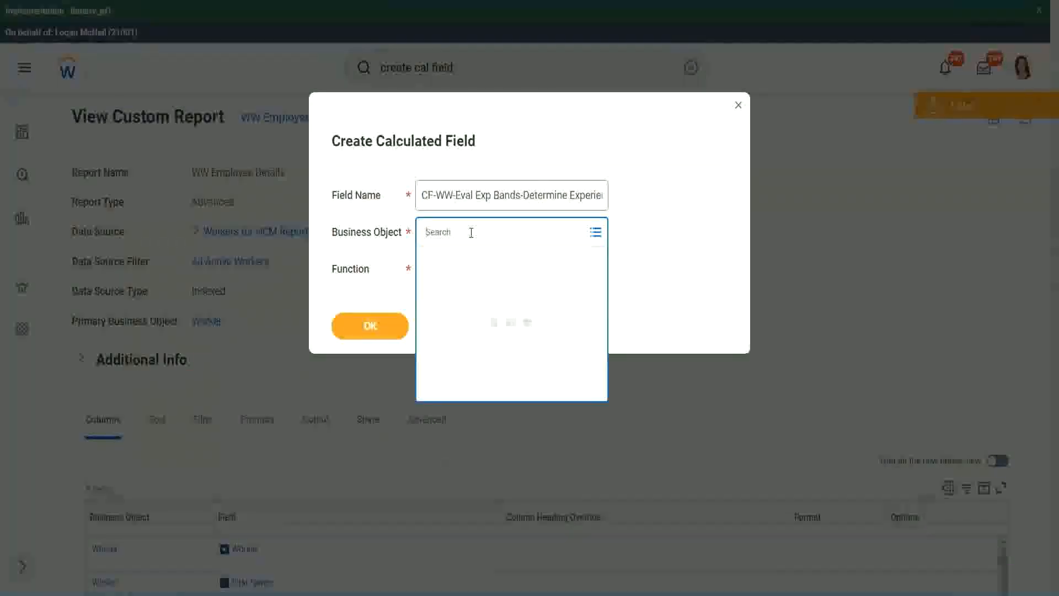
text(worker)
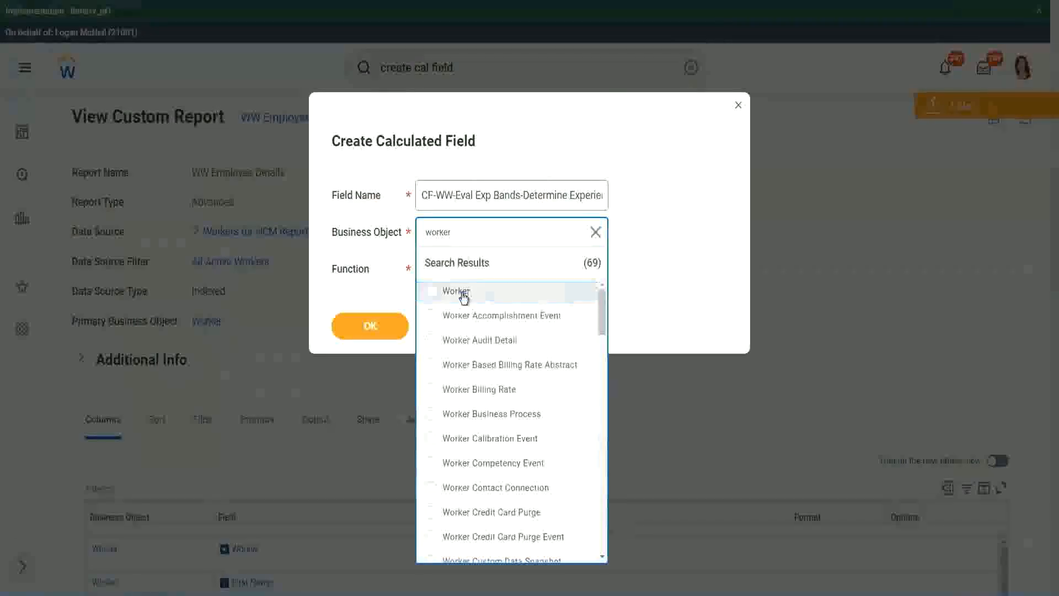
click(461, 296)
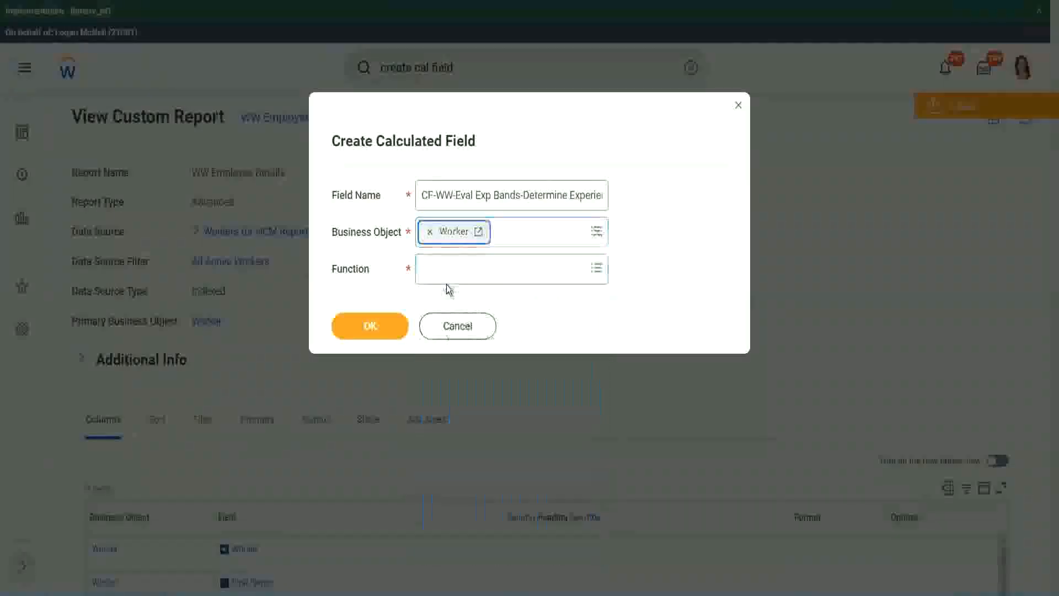
Step: Search the functions for "eval exp" and choose Evaluate Expression Band as the calculated field's function
click(448, 265)
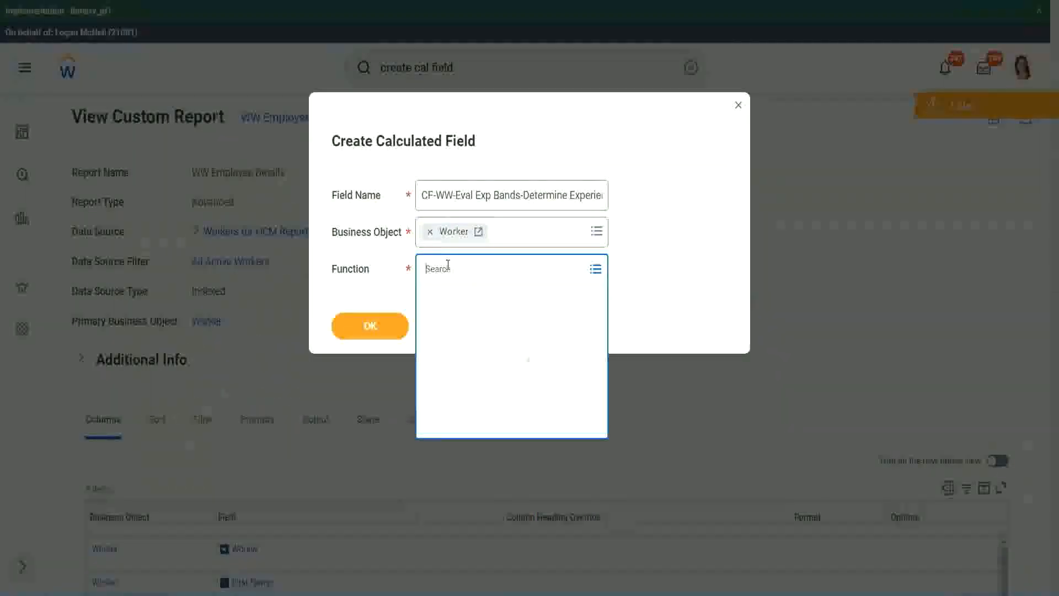
text(eval ex)
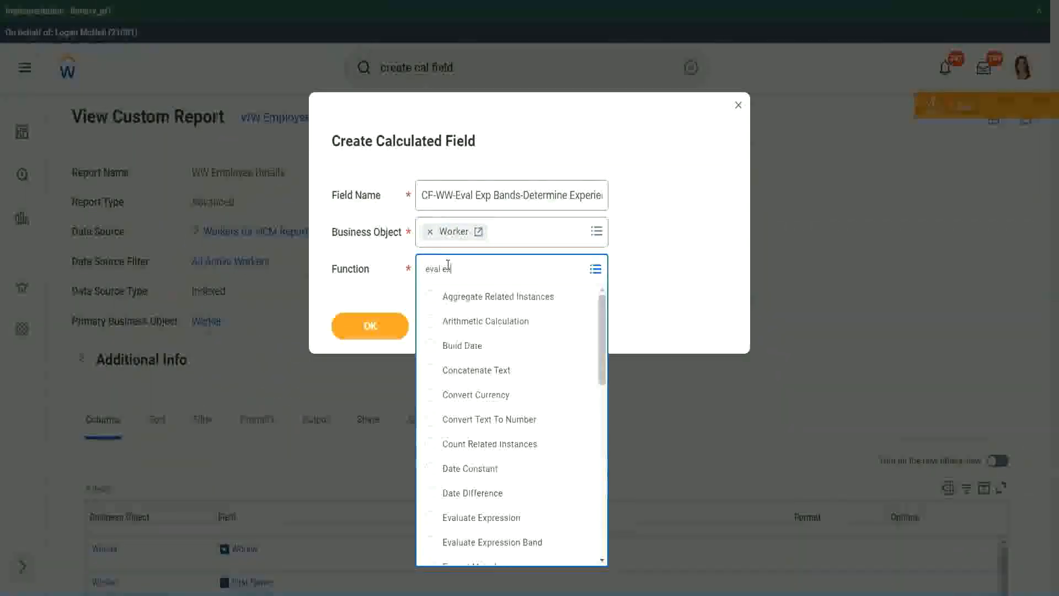
text(p)
key(Return)
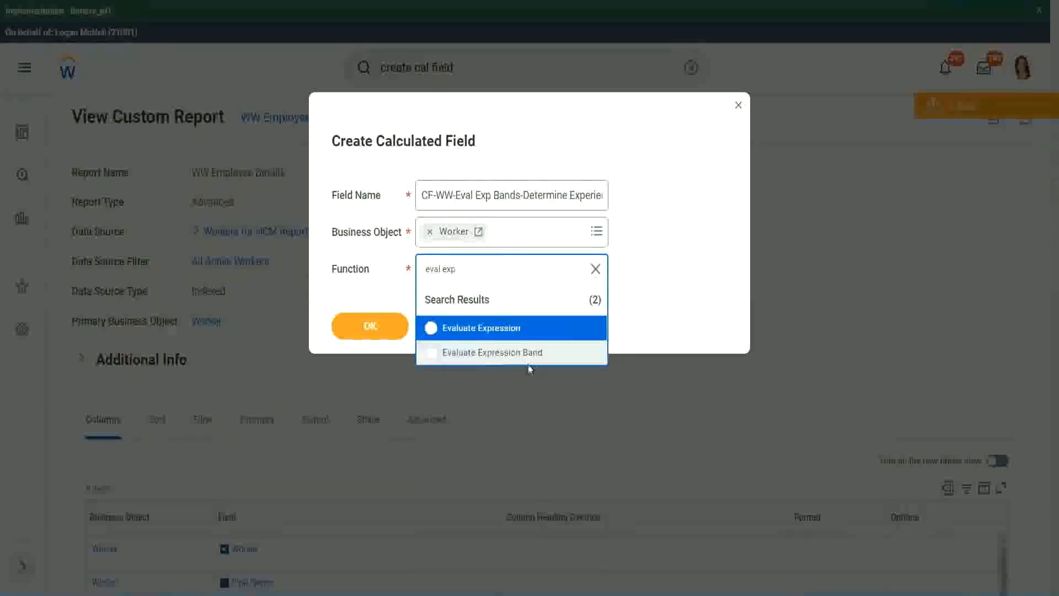
click(535, 355)
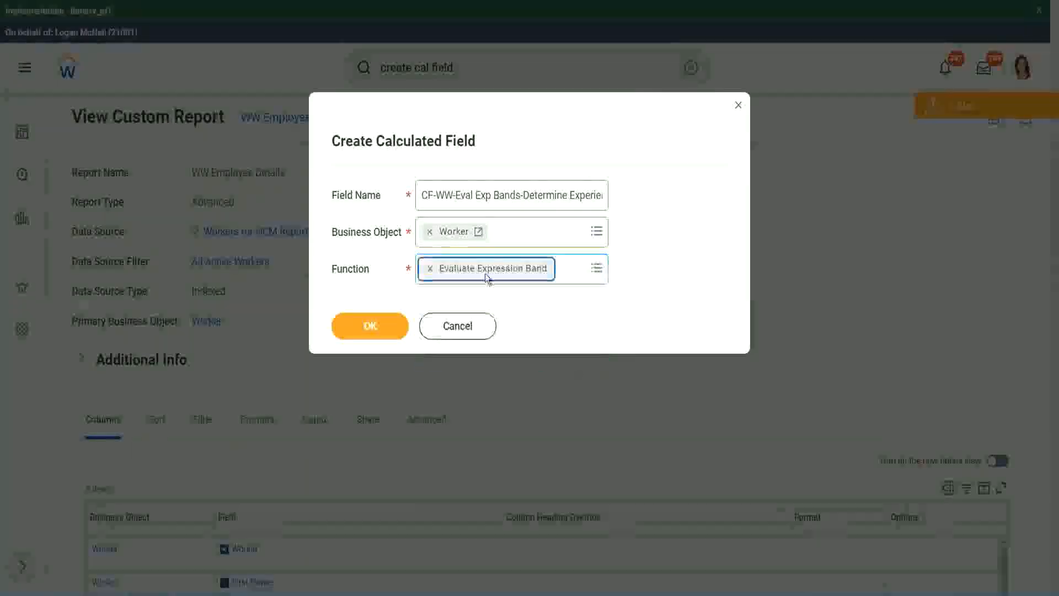
Step: Shorten "Eval Exp Bands" to "Eval Exp Band" in the field name and continue to the calculation setup
click(521, 194)
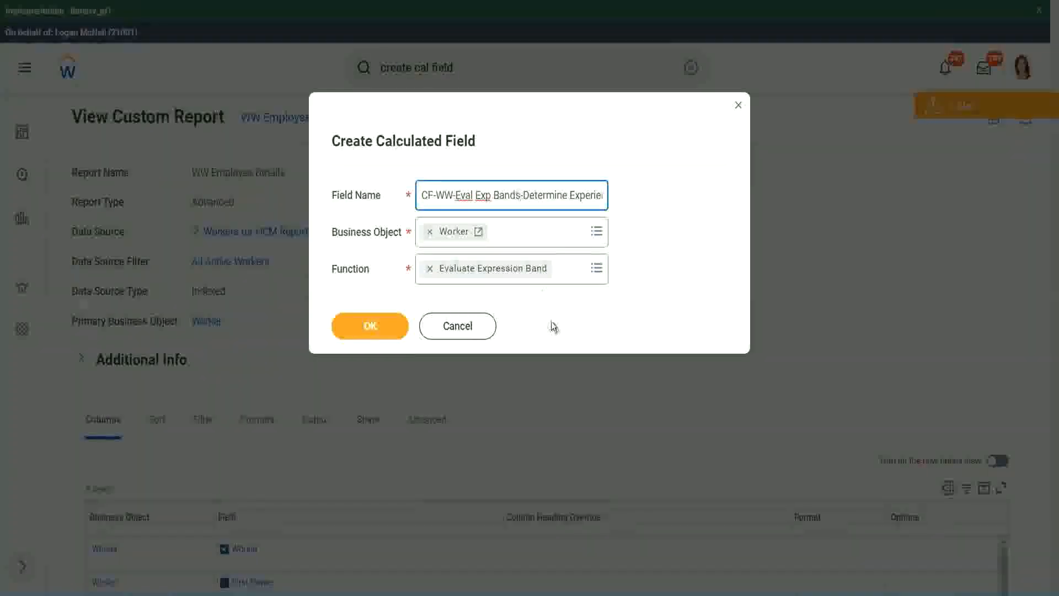
key(BackSpace)
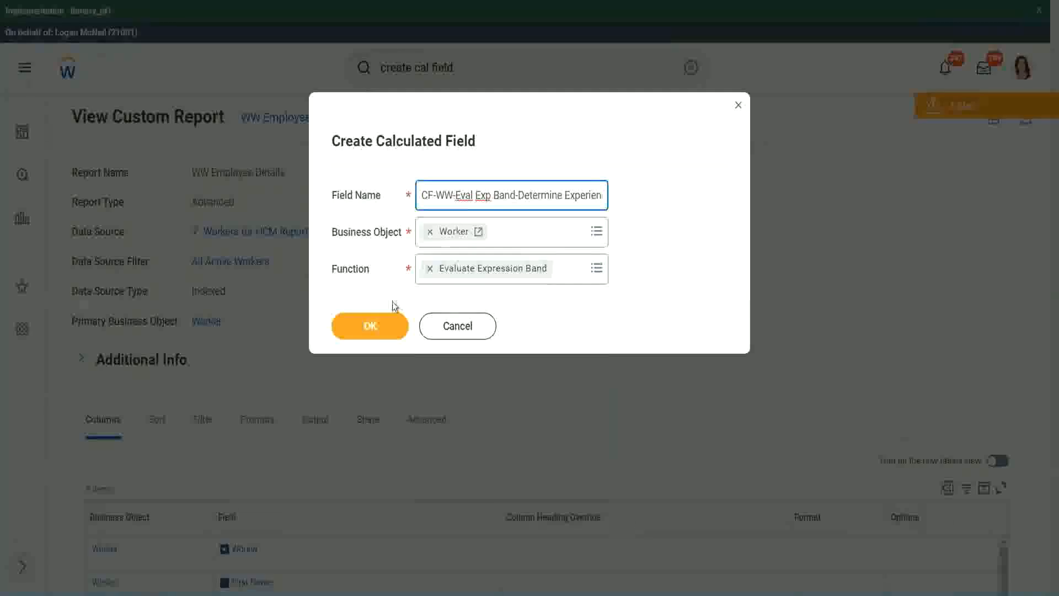
click(372, 326)
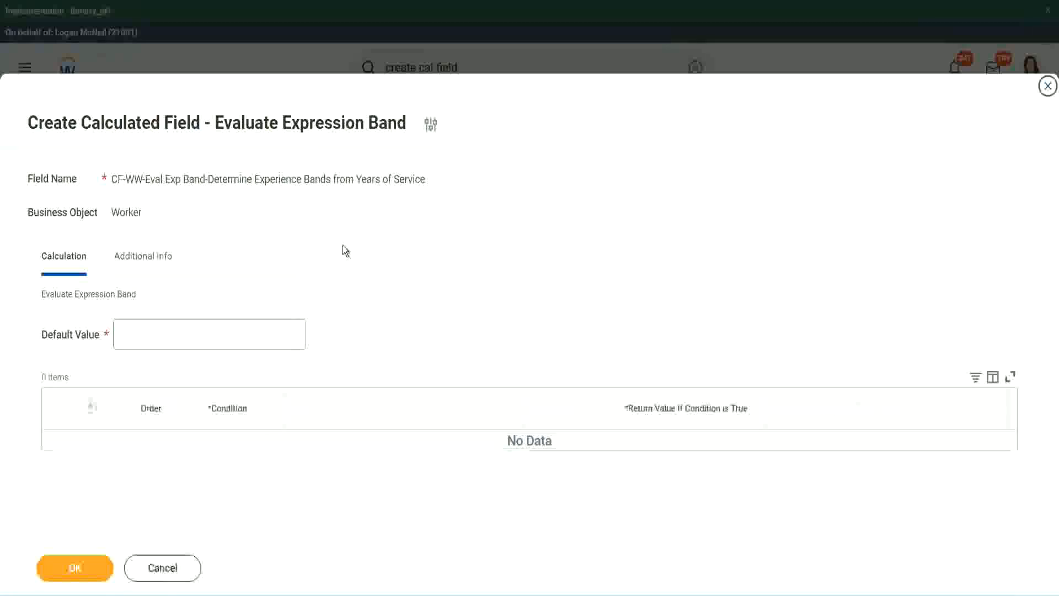
Step: Set the default value to "-" and add the first condition row
click(153, 341)
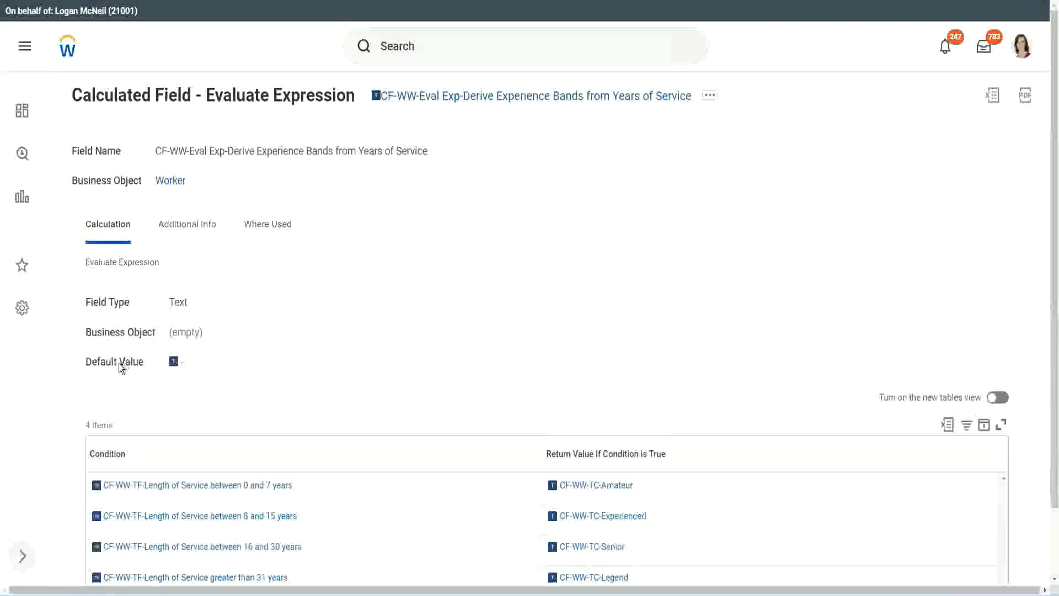
mouse_move(174, 364)
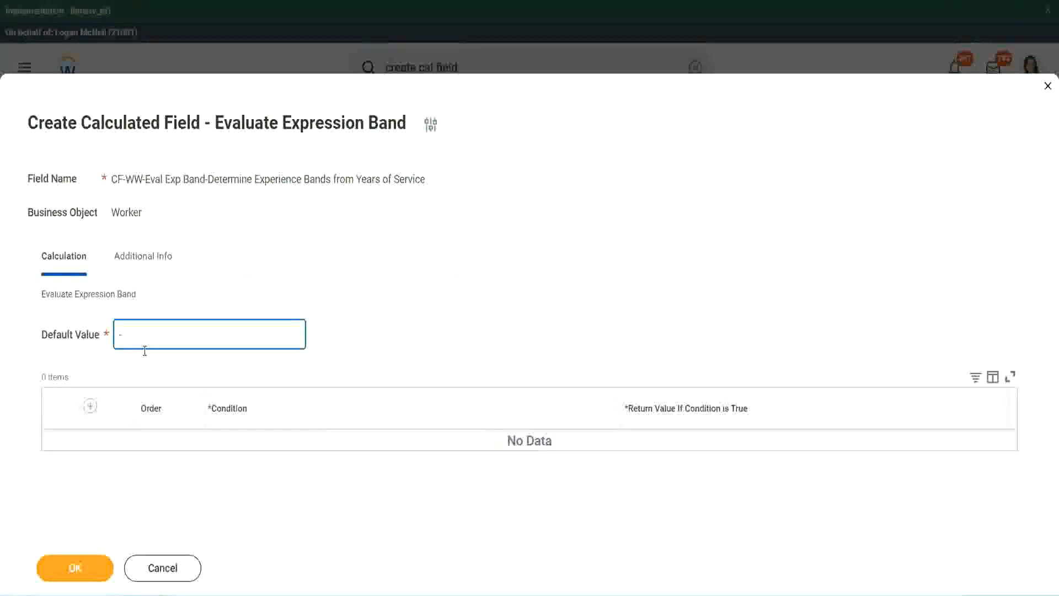
click(92, 407)
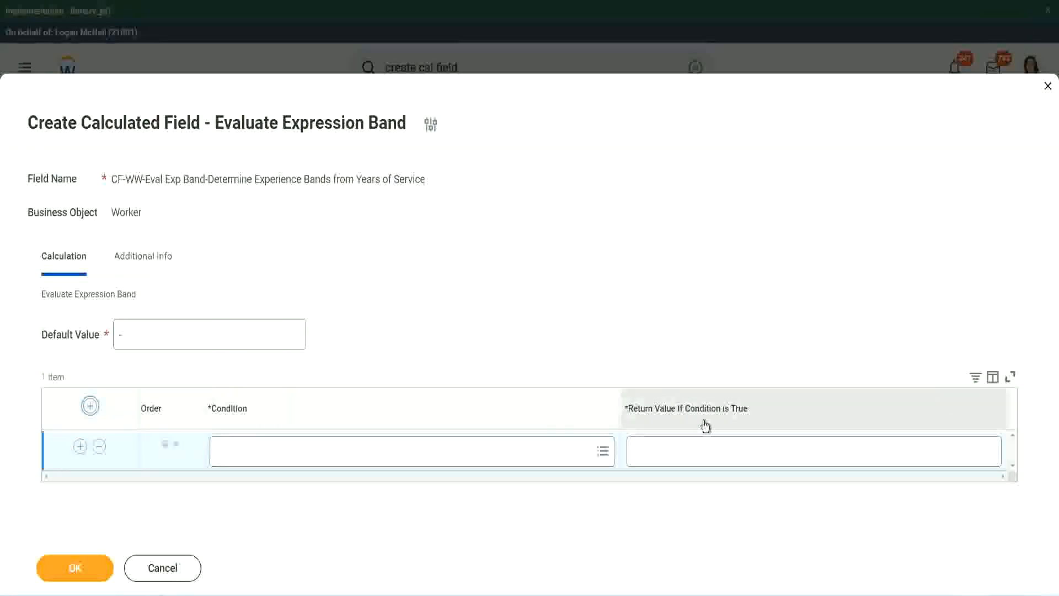
click(690, 454)
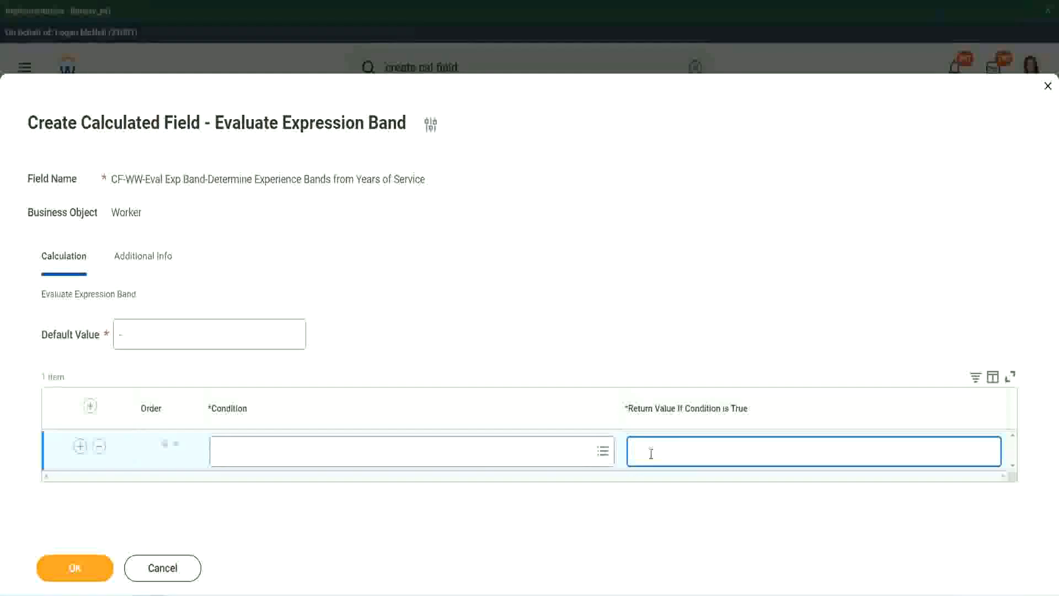
text(adkadjaidjaidjai)
key(BackSpace)
key(BackSpace)
key(BackSpace)
key(BackSpace)
key(BackSpace)
key(BackSpace)
key(BackSpace)
key(BackSpace)
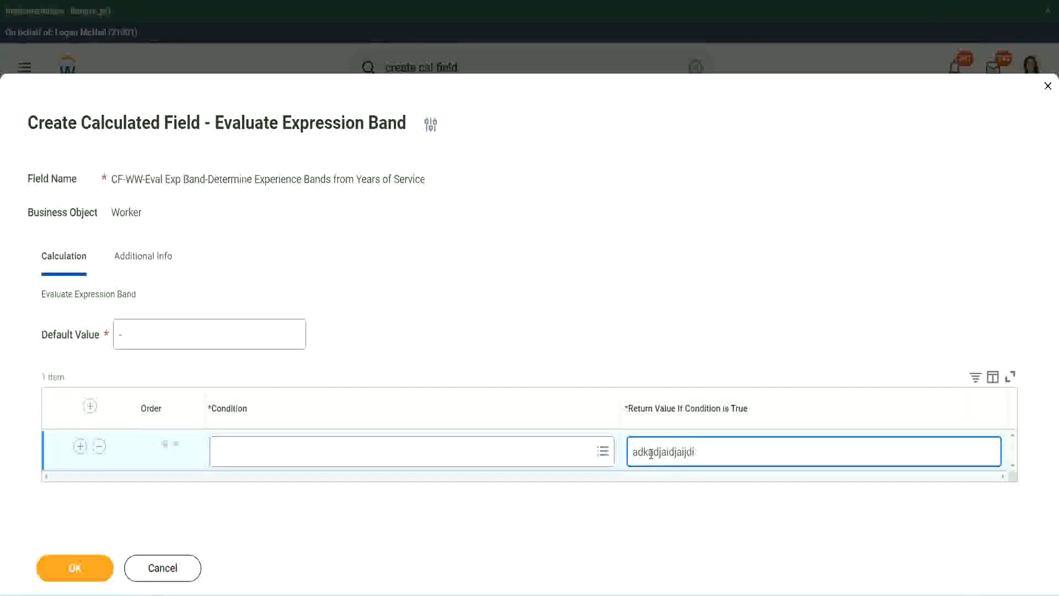
key(BackSpace)
key(BackSpace)
key(BackSpace)
key(BackSpace)
key(BackSpace)
key(BackSpace)
key(BackSpace)
key(BackSpace)
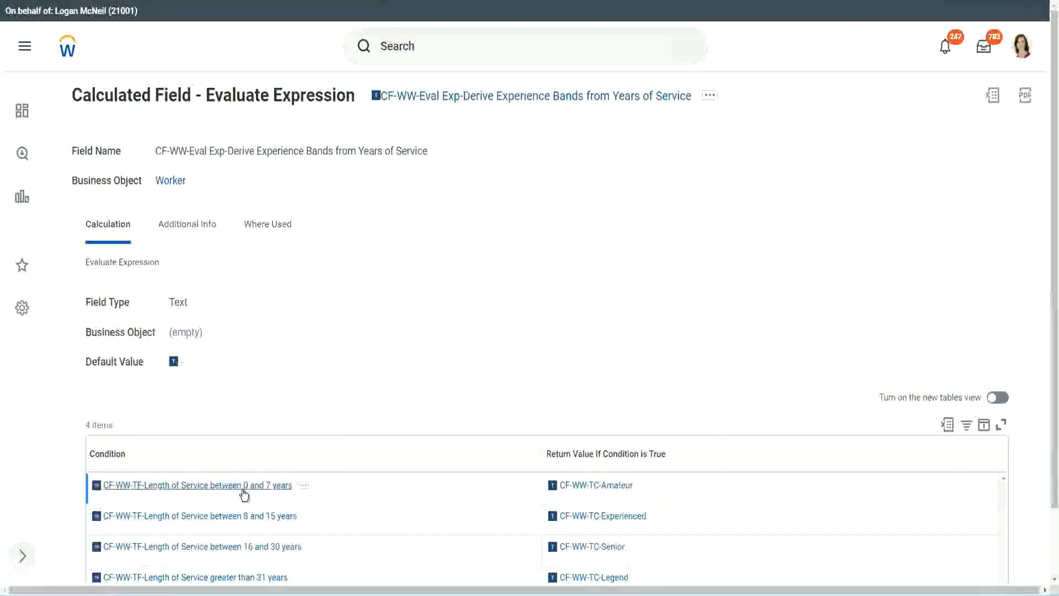
Step: Copy CF-WW-TF-Length of Service between 0 and 7 years from the existing field into the first row's condition, with return value Amateur
right_click(243, 490)
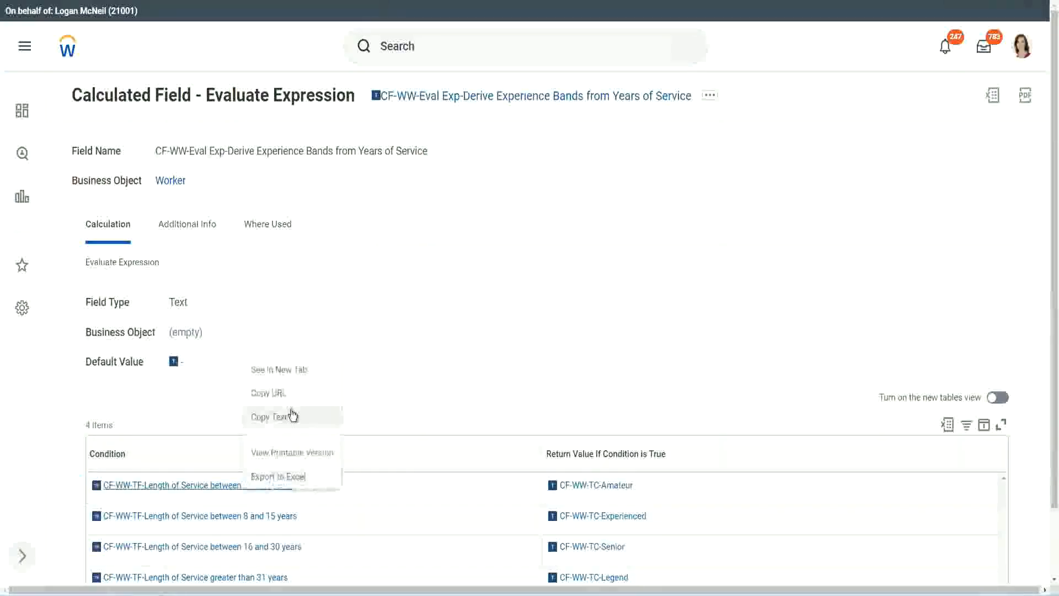
click(286, 430)
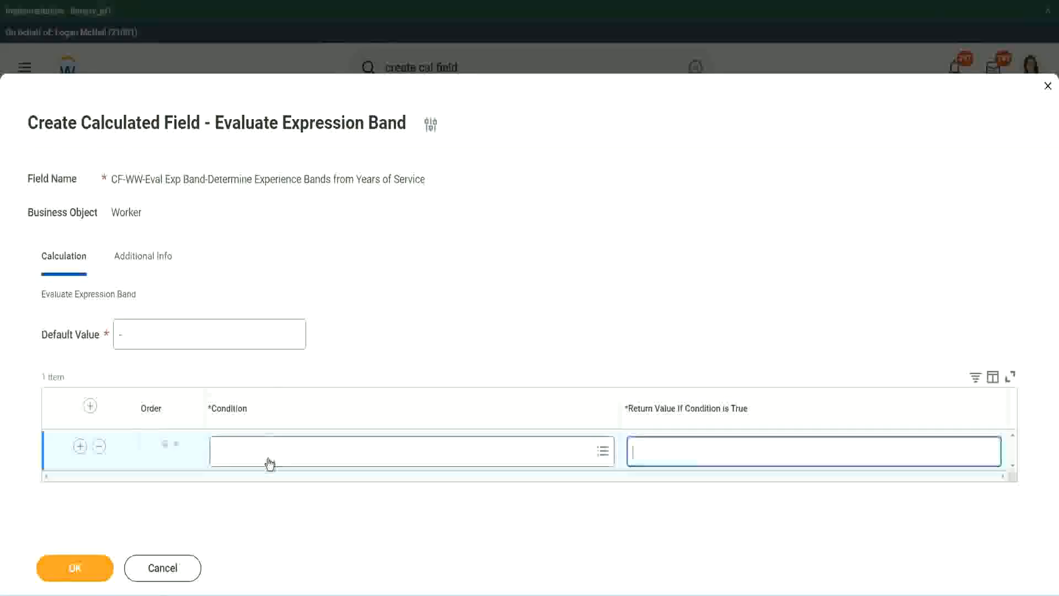
click(269, 457)
key(ctrl+v)
key(Return)
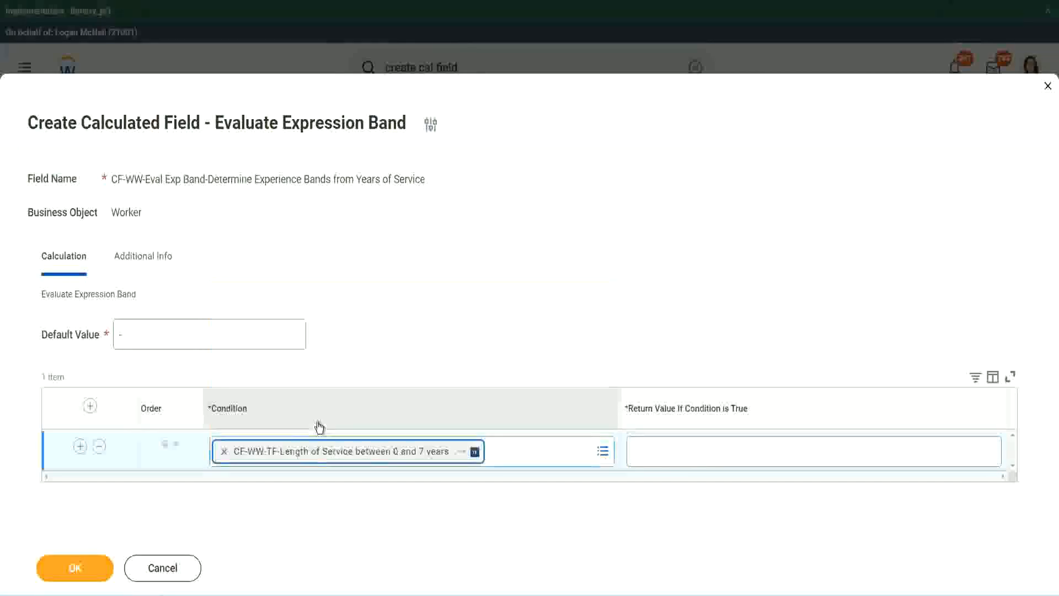
click(669, 441)
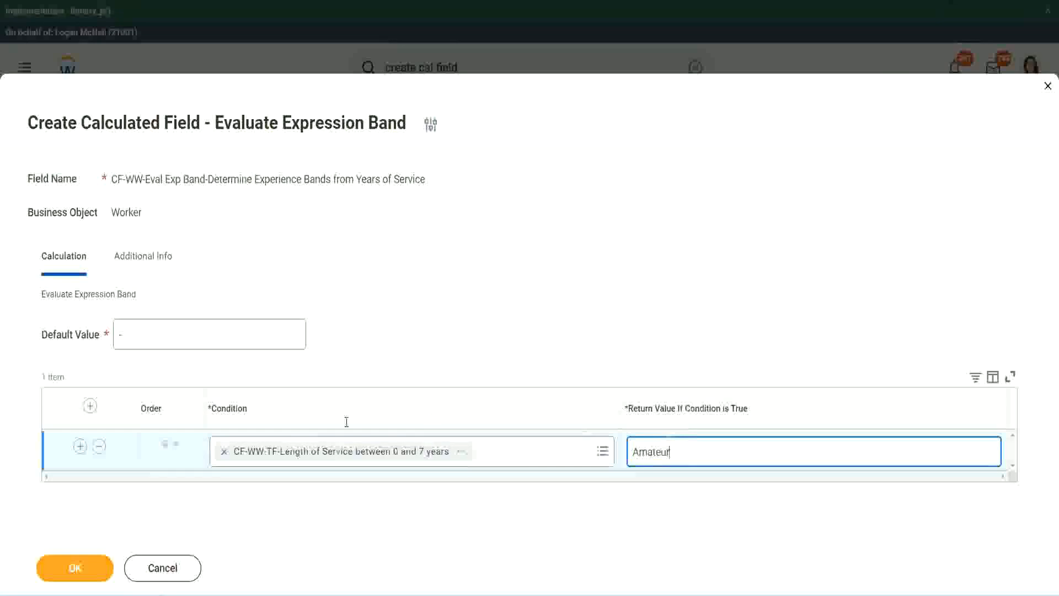
Step: Add three more empty condition rows below the Amateur row
click(80, 446)
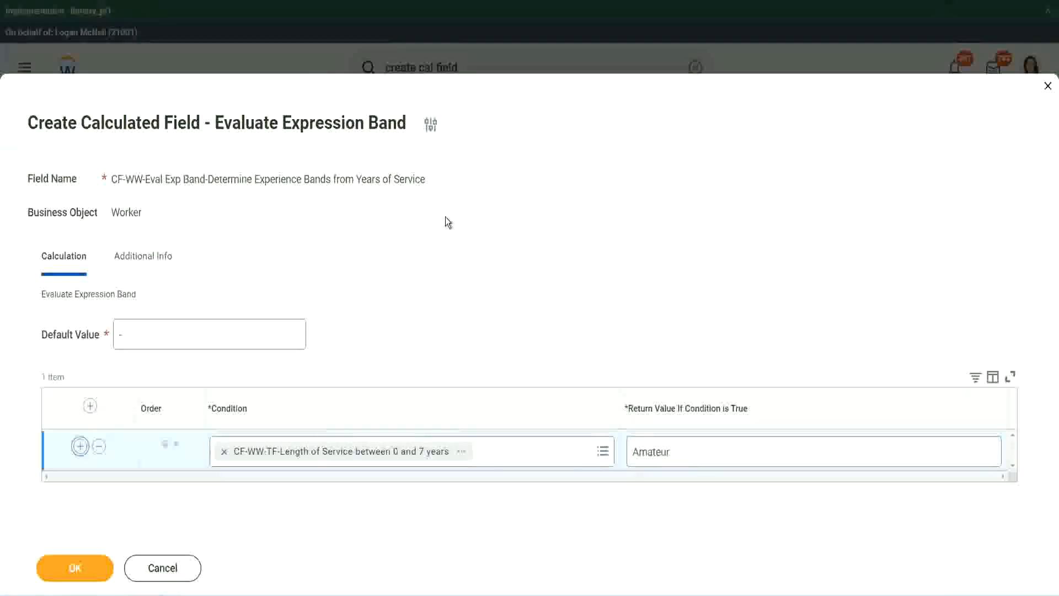
click(79, 487)
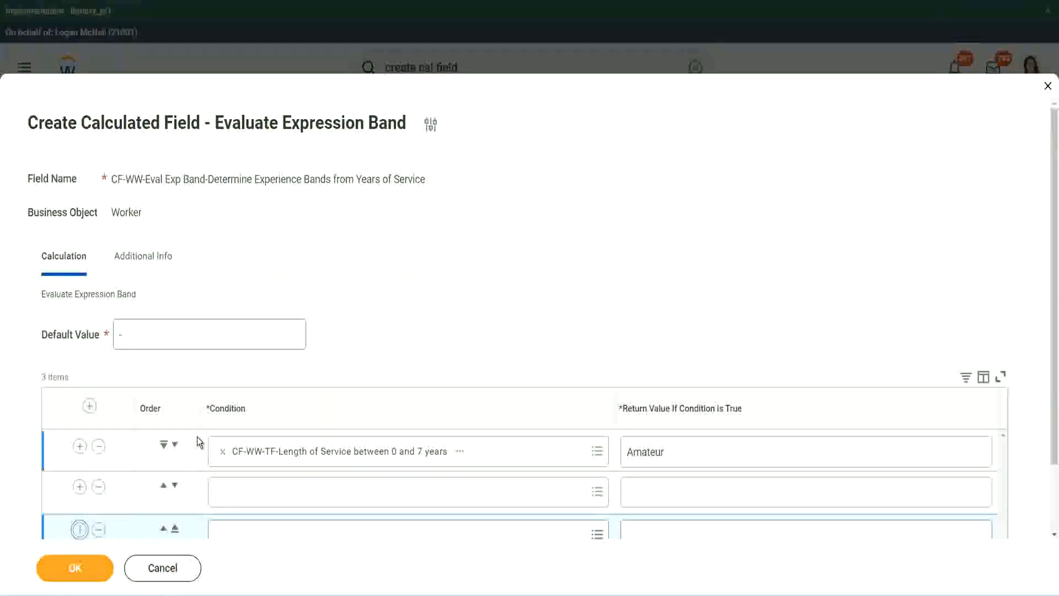
scroll(197, 440, down, 2)
click(79, 448)
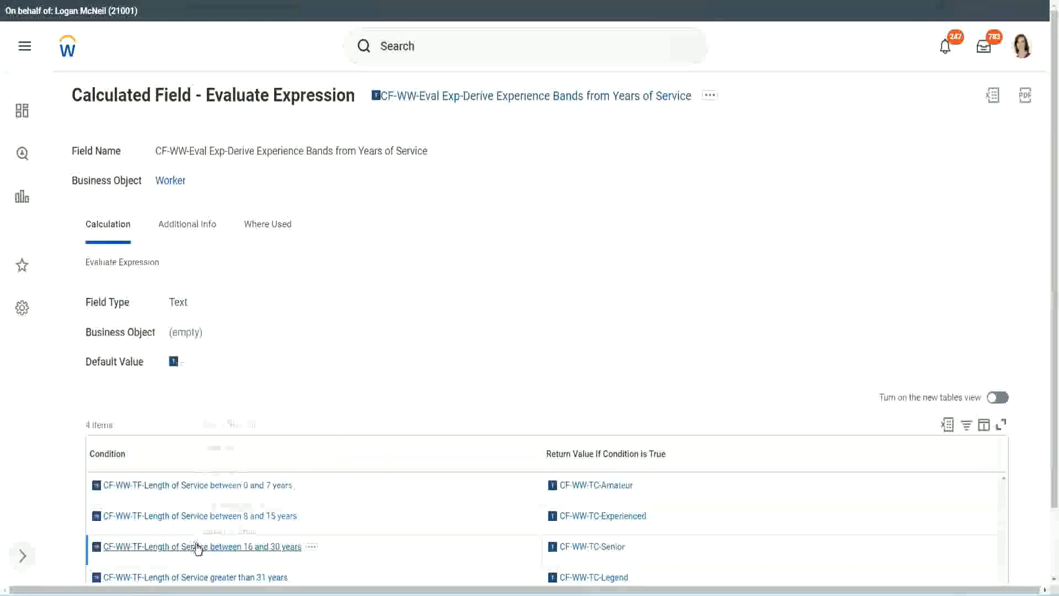
Step: Copy CF-WW-TF-Length of Service between 16 and 30 years from the existing field into the second row's condition and move that row to third place
right_click(200, 545)
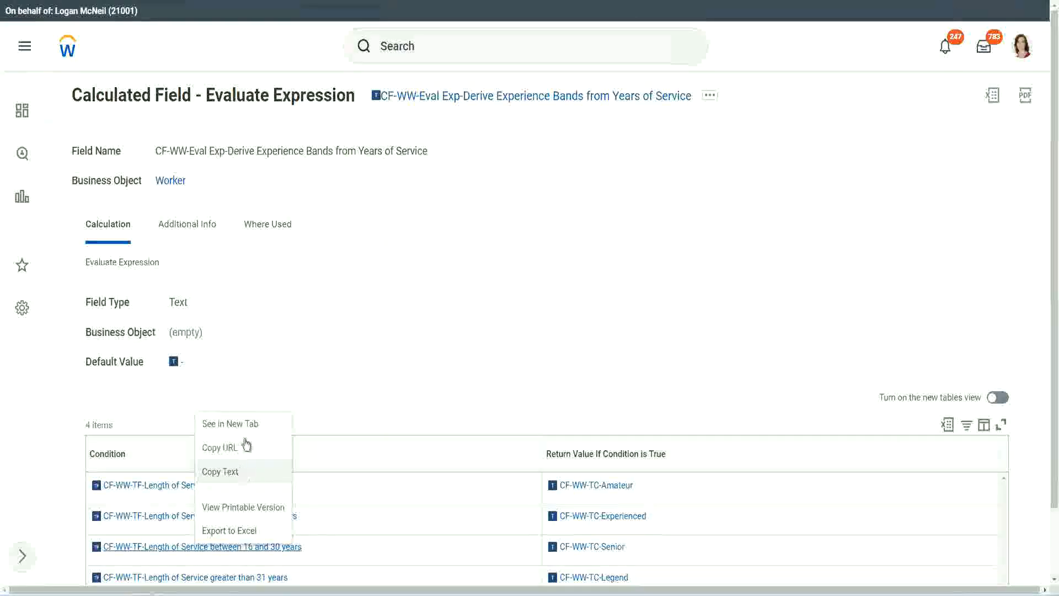
click(243, 446)
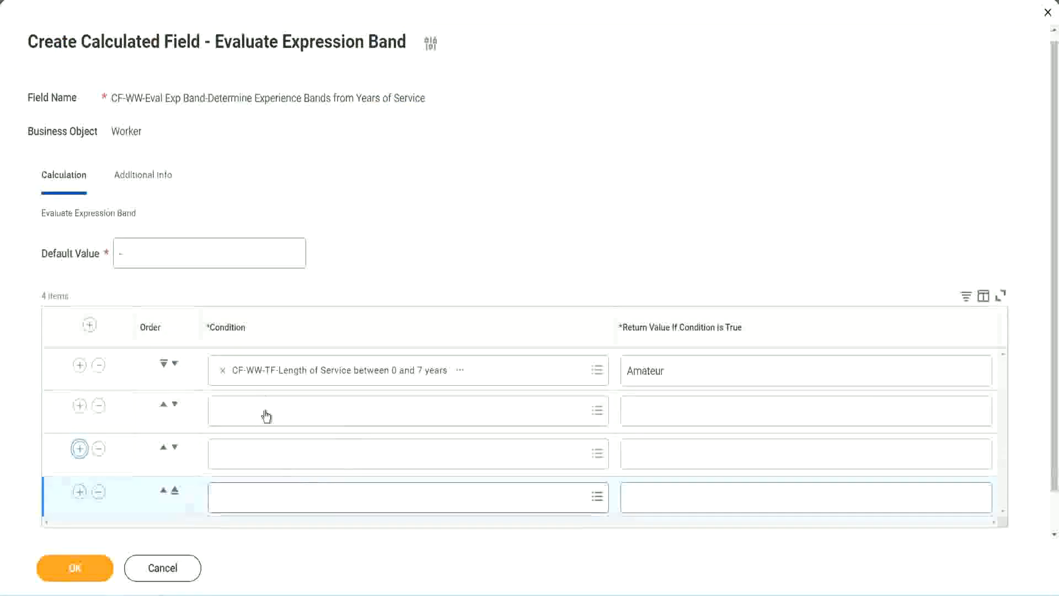
click(268, 410)
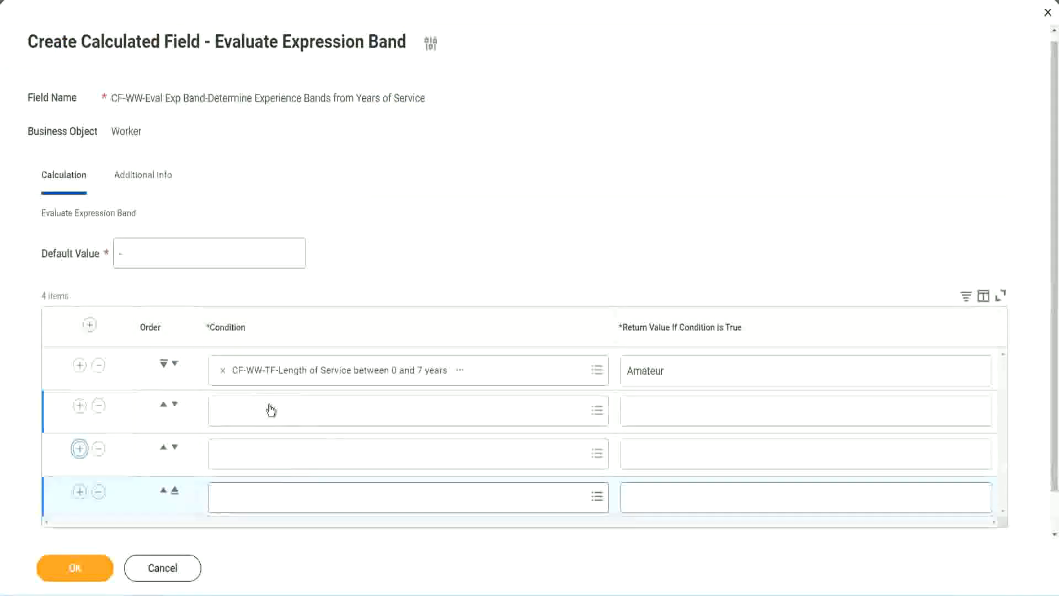
key(ctrl+v)
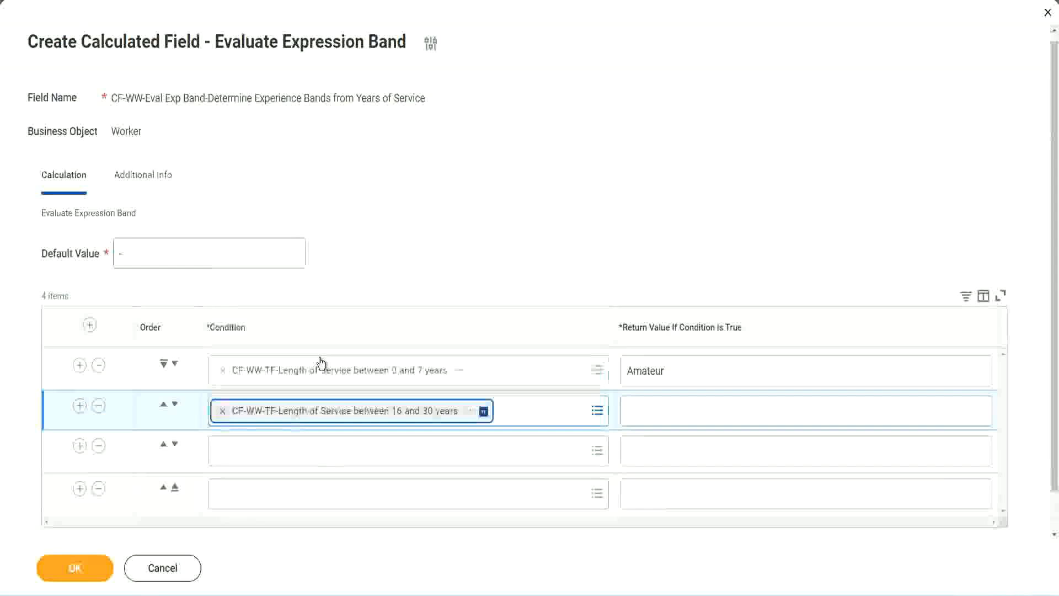
click(175, 404)
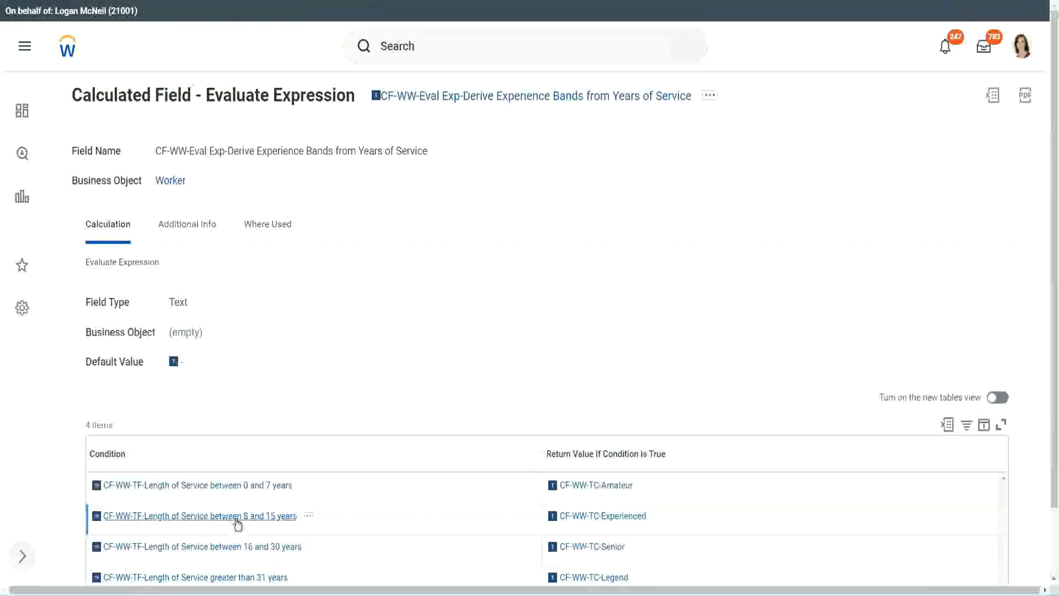
Step: Copy CF-WW-TF-Length of Service between 8 and 15 years from the existing field into the second row's condition
right_click(237, 523)
click(270, 447)
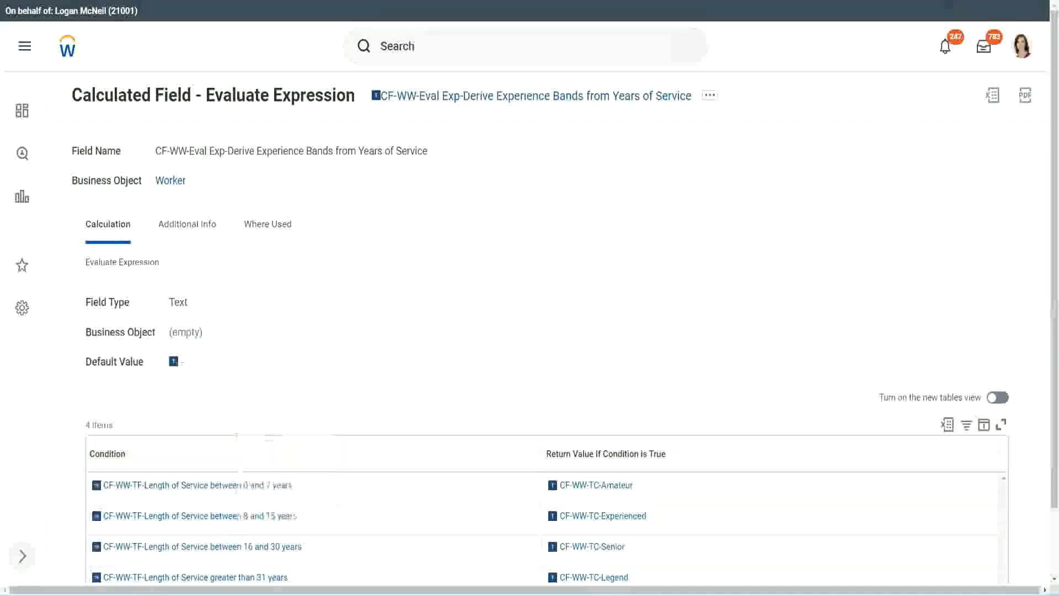
key(ctrl+Tab)
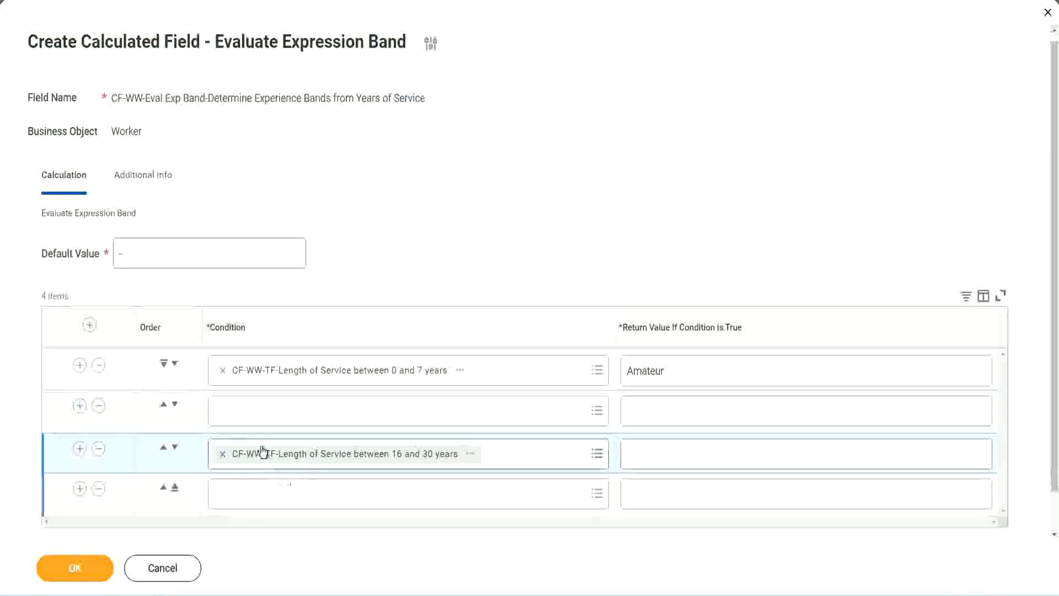
click(265, 423)
key(ctrl+v)
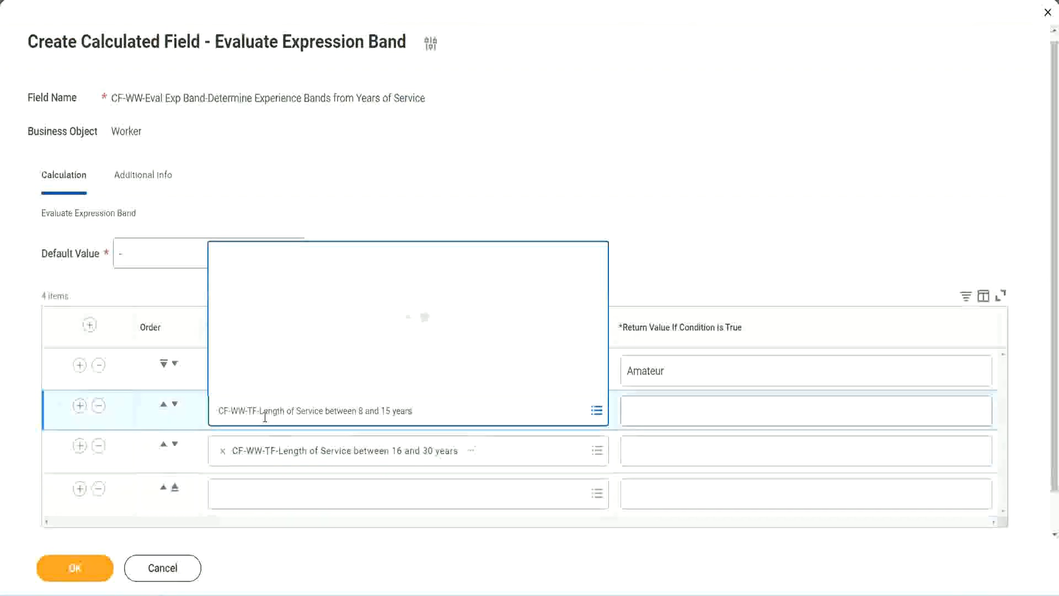
key(Return)
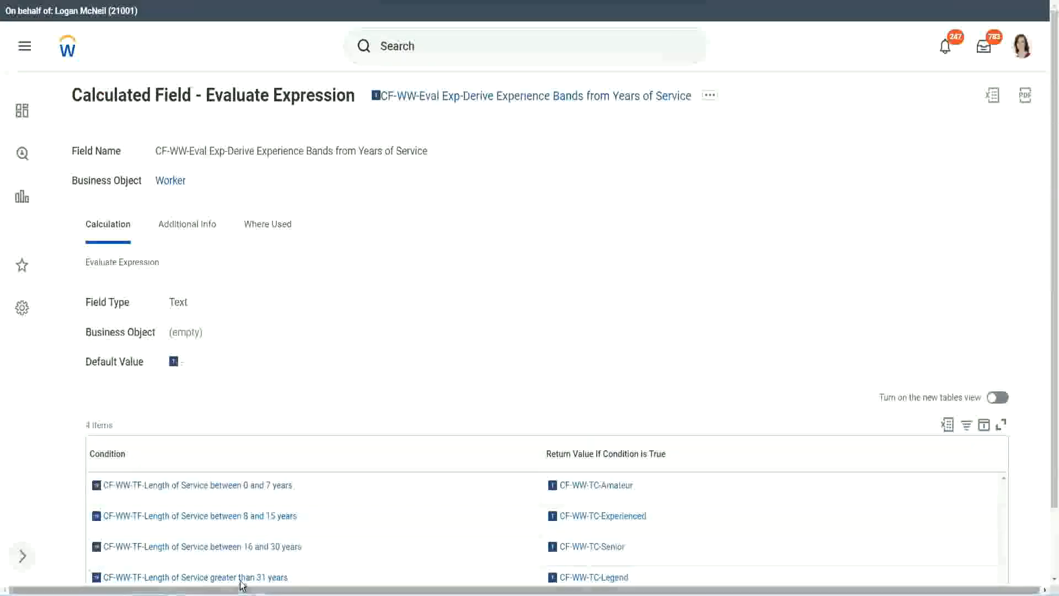
Step: Copy CF-WW-TF-Length of Service greater than 31 years from the existing field into the fourth row's condition
right_click(241, 584)
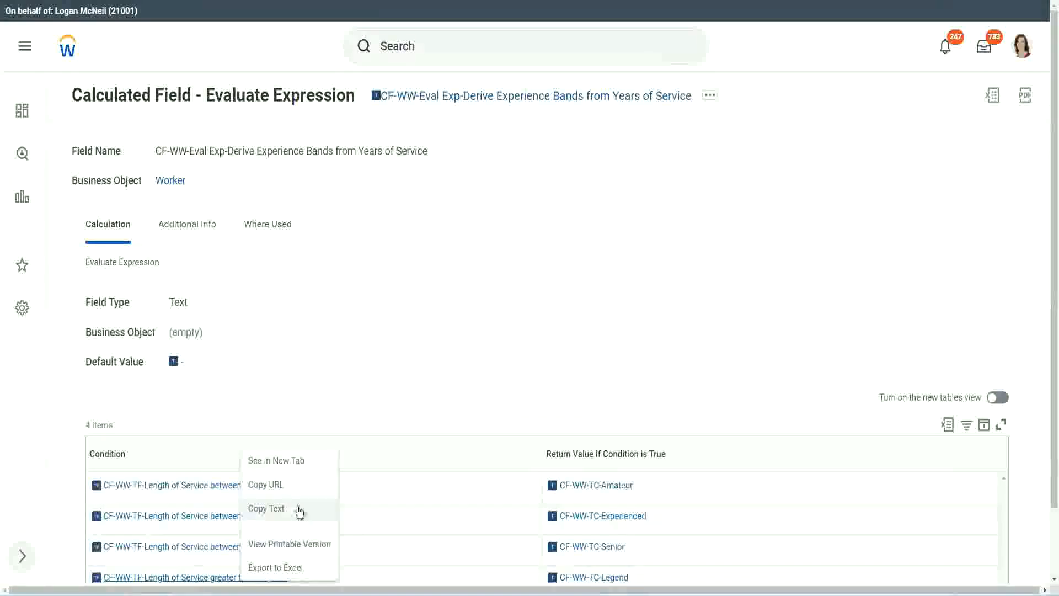
click(301, 513)
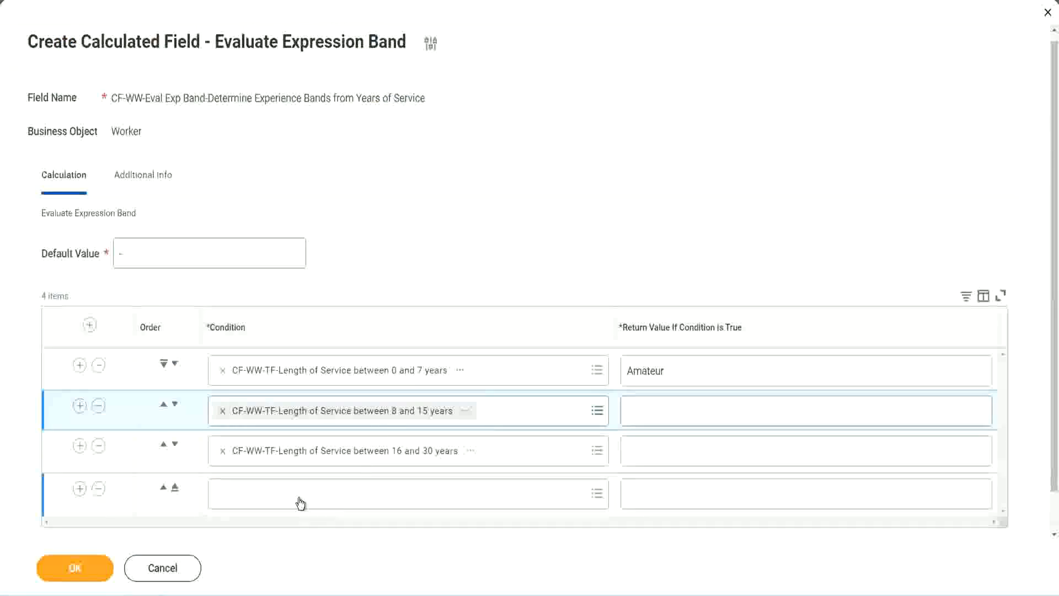
click(301, 503)
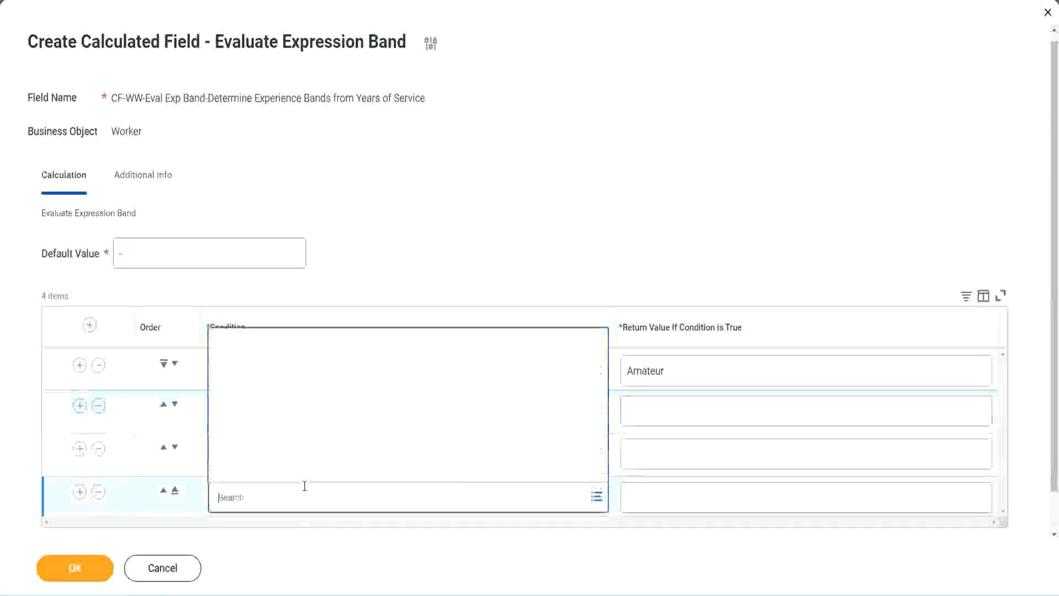
key(ctrl+v)
key(Return)
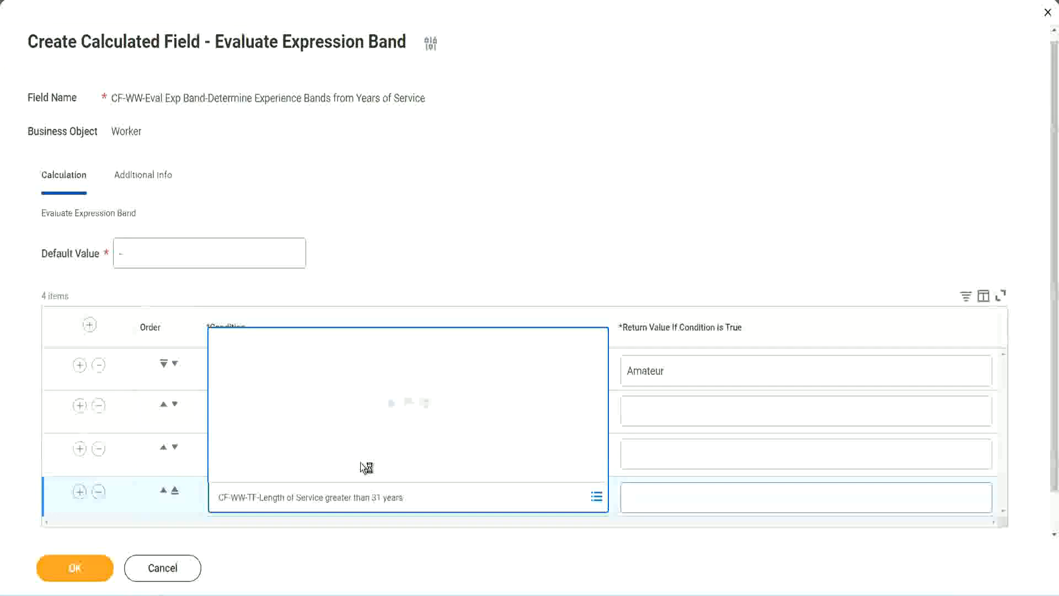
Step: Set the return values to Experienced, Senior and Legend for the second, third and fourth rows, and save the calculated field
click(693, 496)
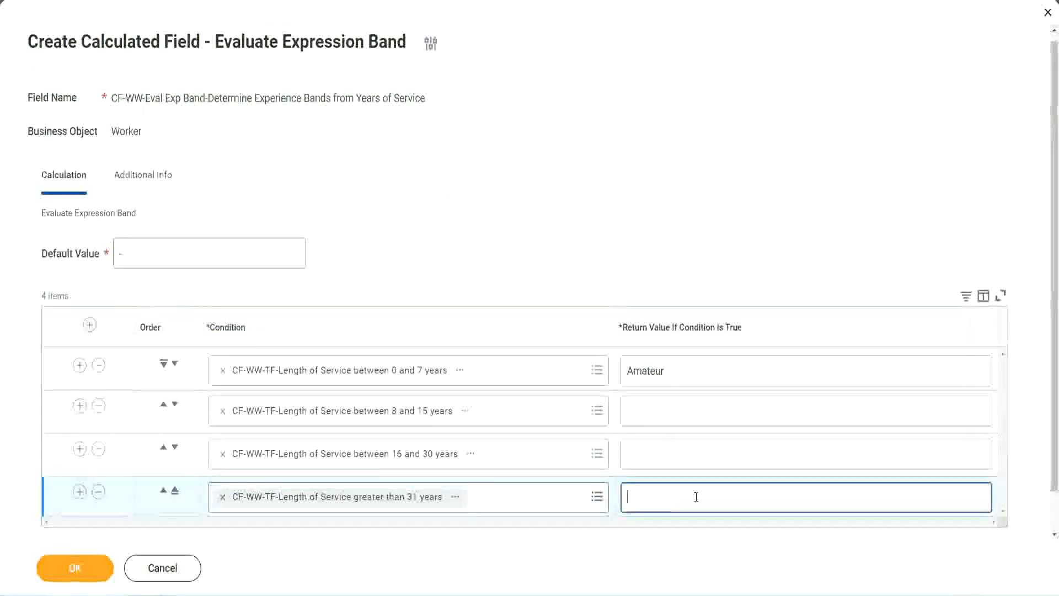
text(Le)
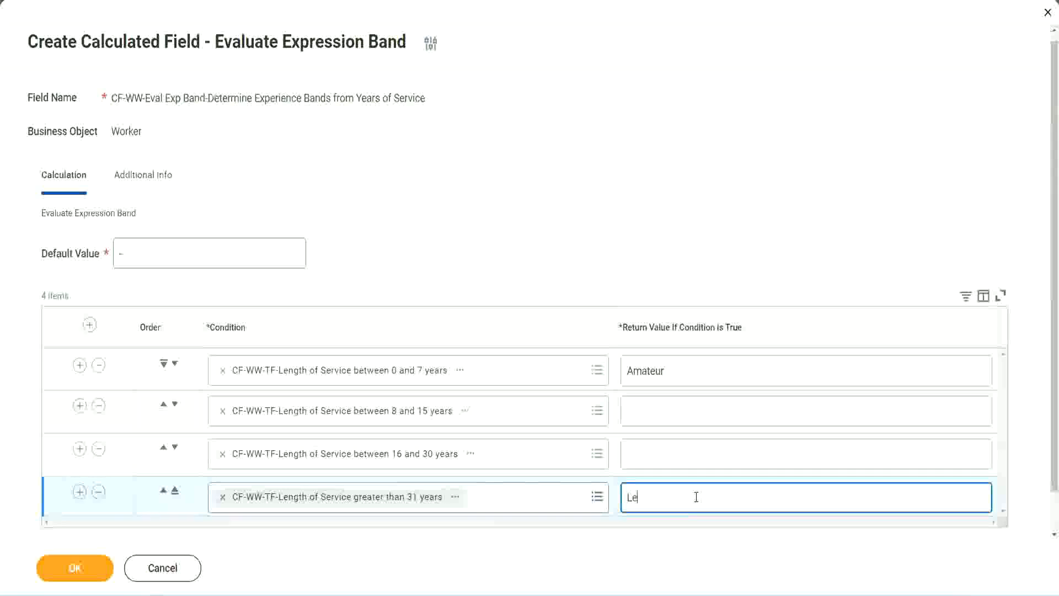
text(gend)
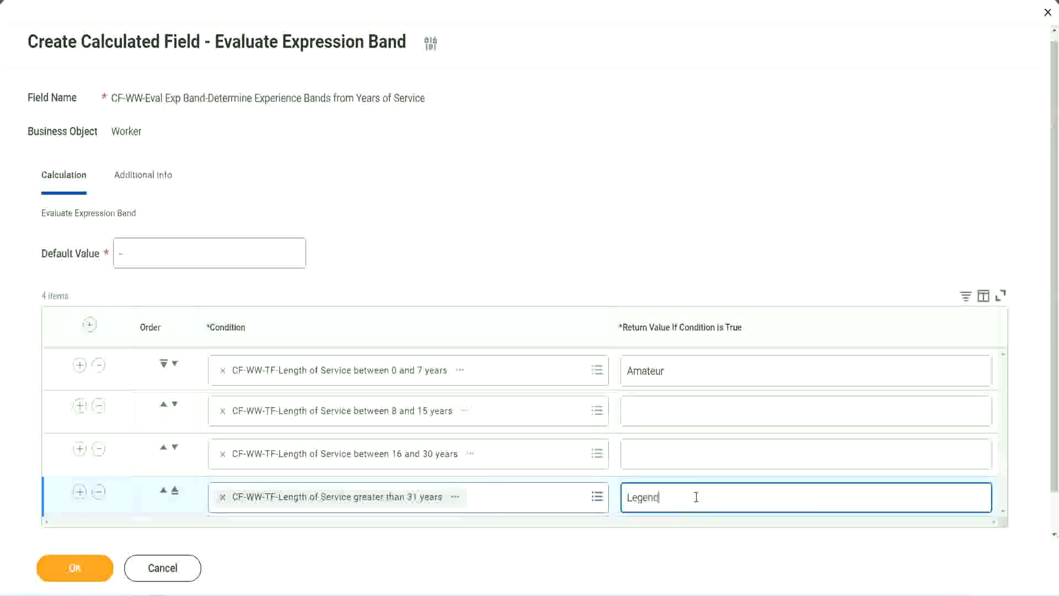
click(651, 453)
text(Senio)
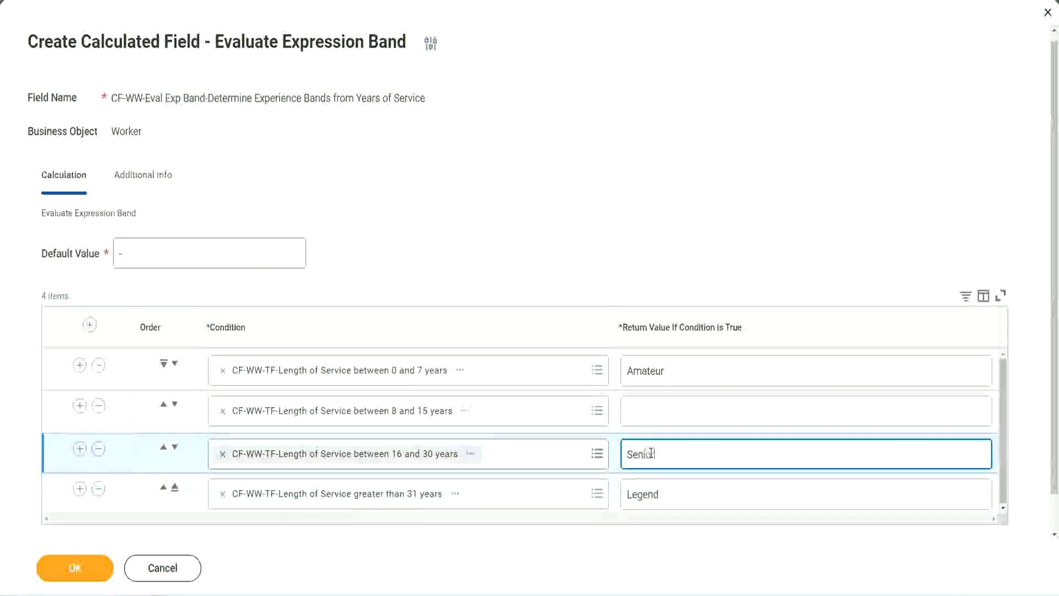
text(r)
click(667, 413)
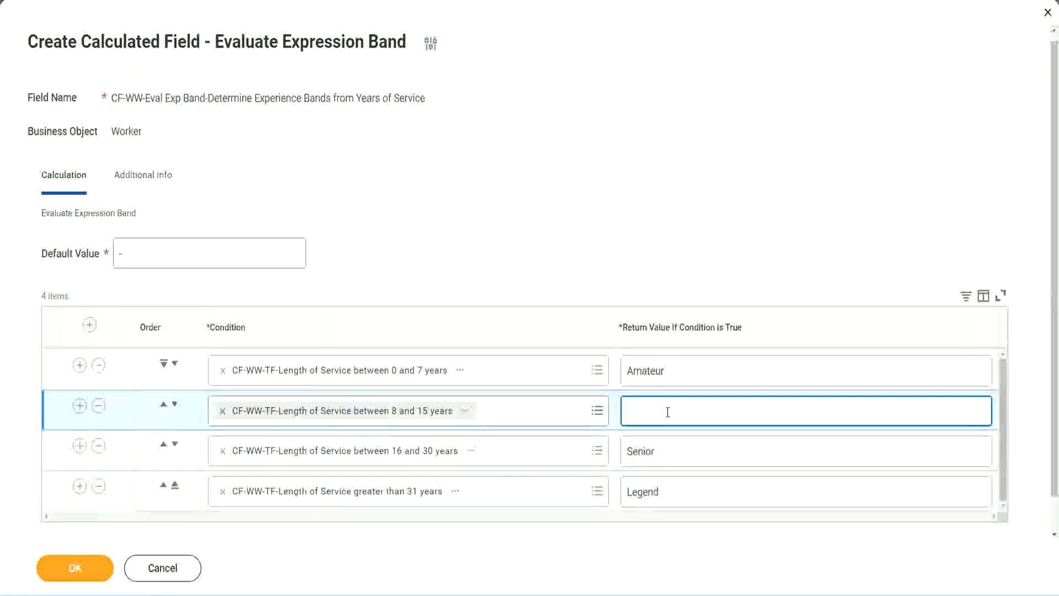
text(Experien)
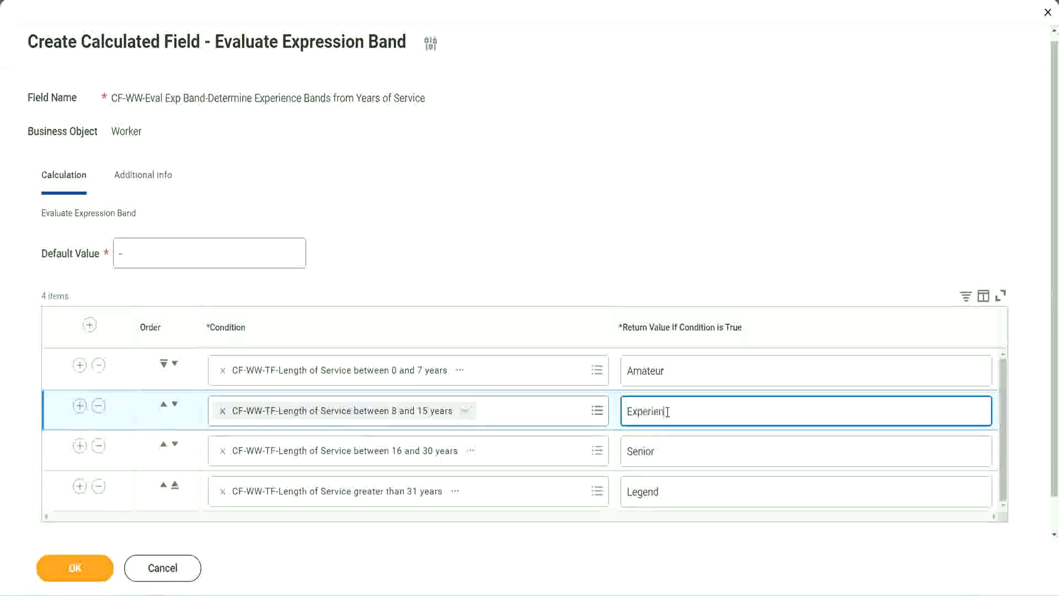
text(ced)
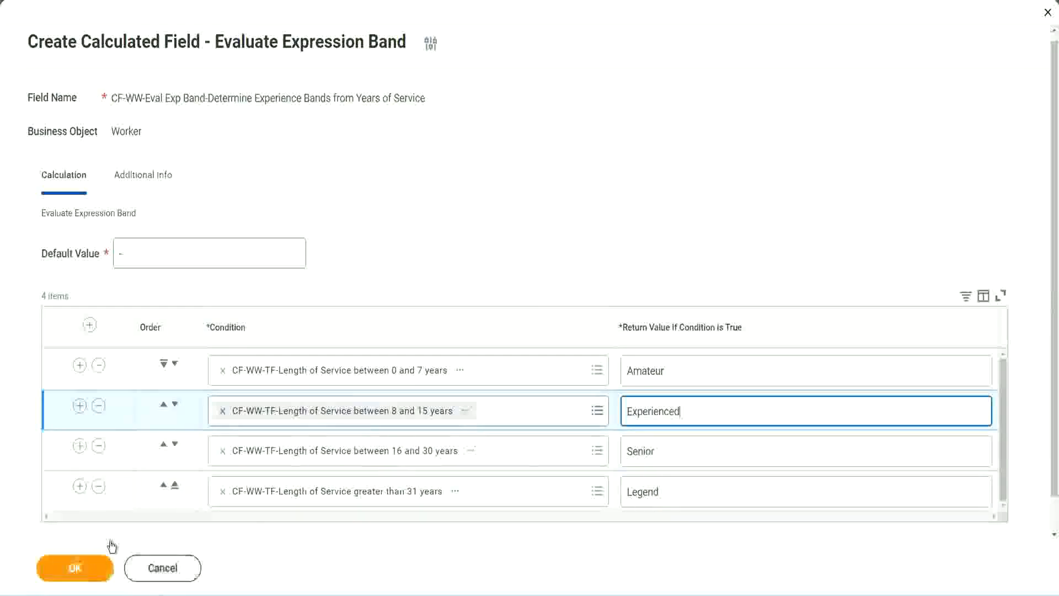
click(75, 567)
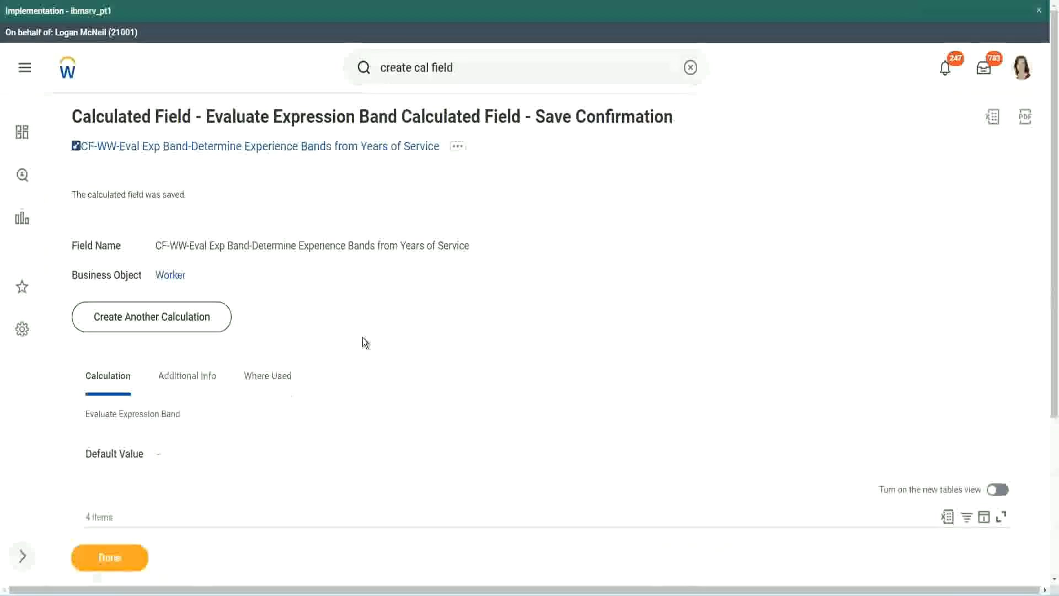
Step: Examine the return value of each length-of-service condition in the saved calculated field
scroll(363, 337, down, 3)
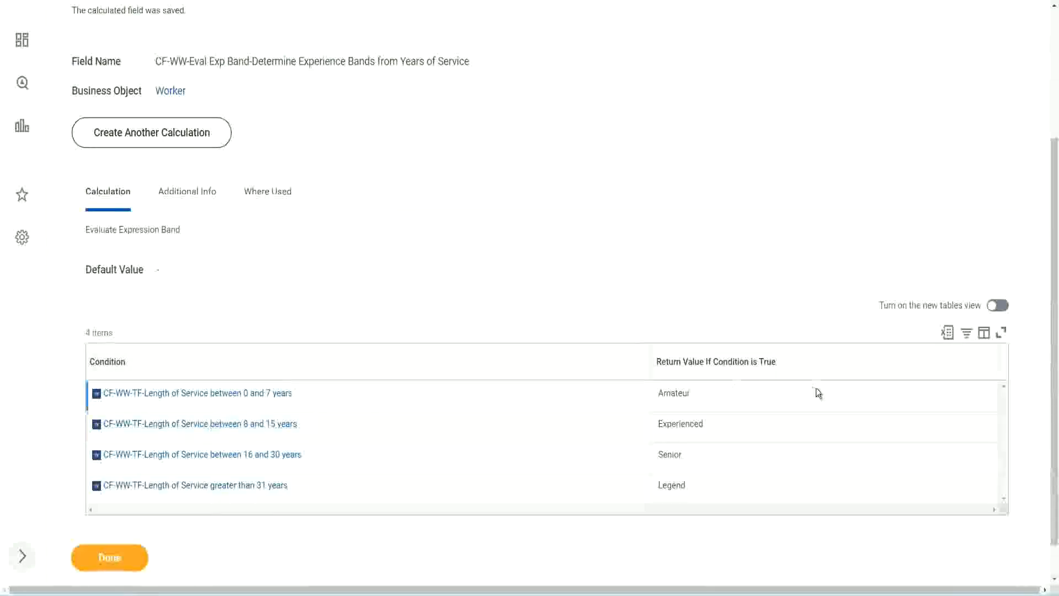
double_click(678, 391)
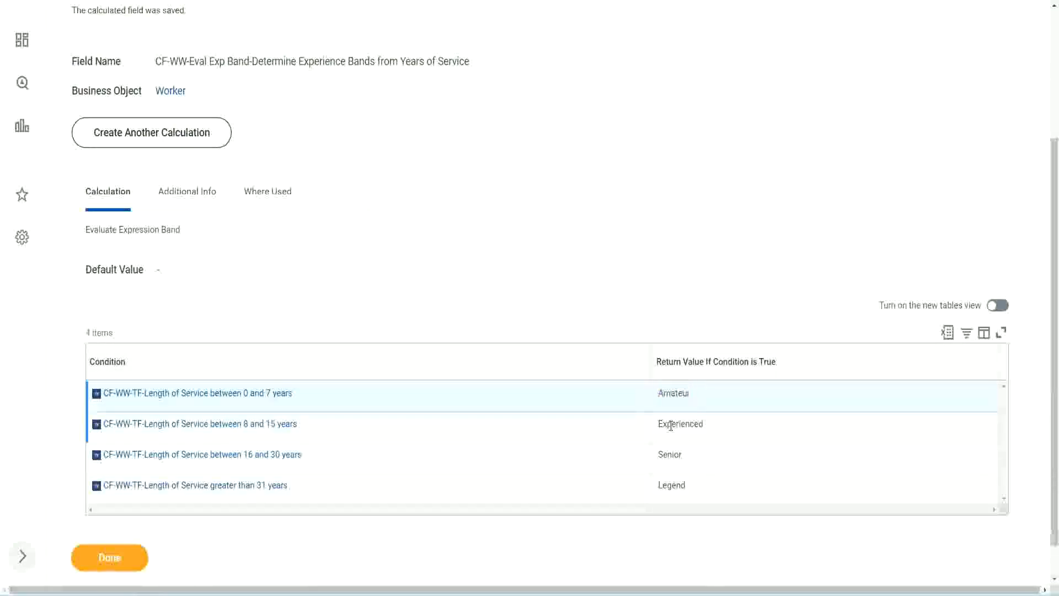
double_click(668, 424)
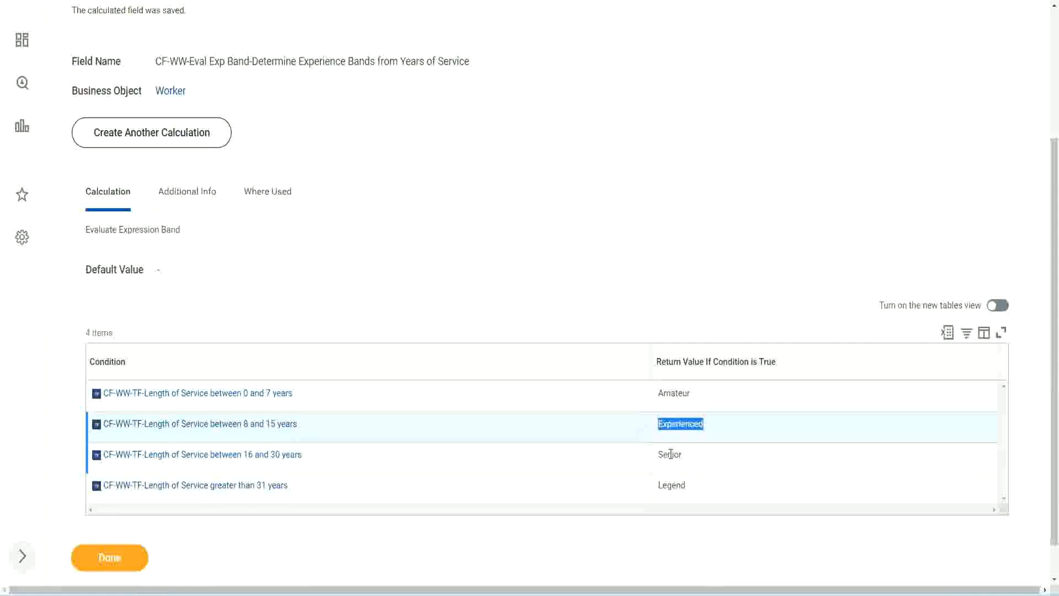
double_click(670, 454)
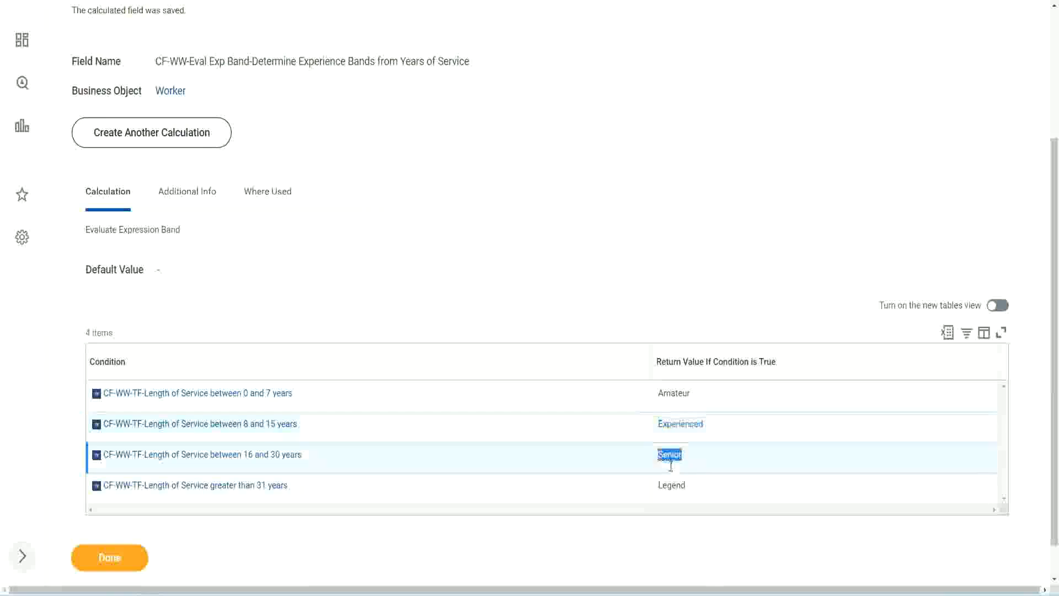
click(673, 480)
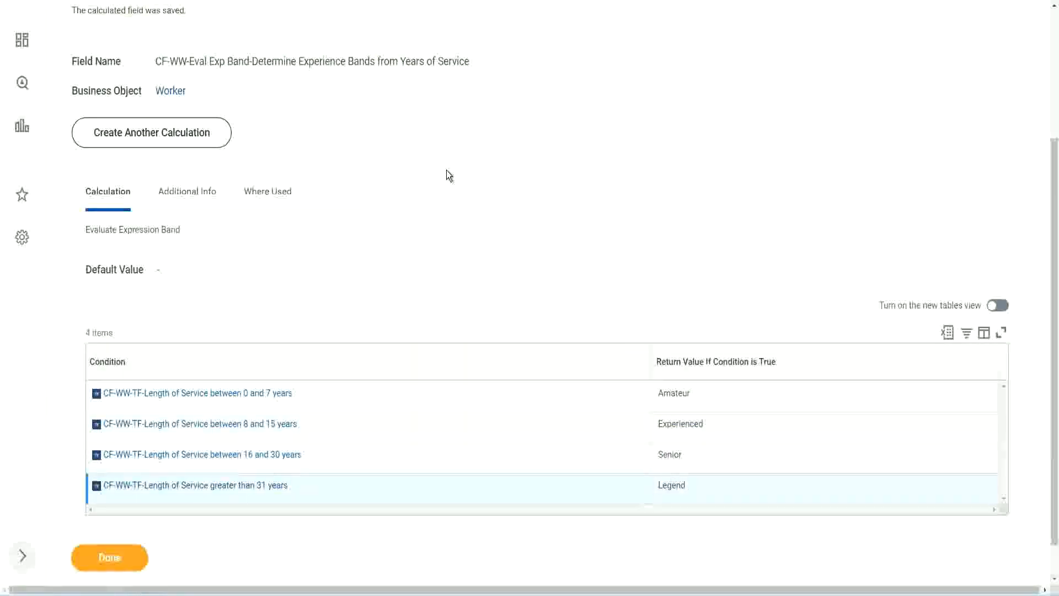
Step: Copy the name of the saved Evaluate Expression Band calculated field as text
scroll(446, 175, up, 4)
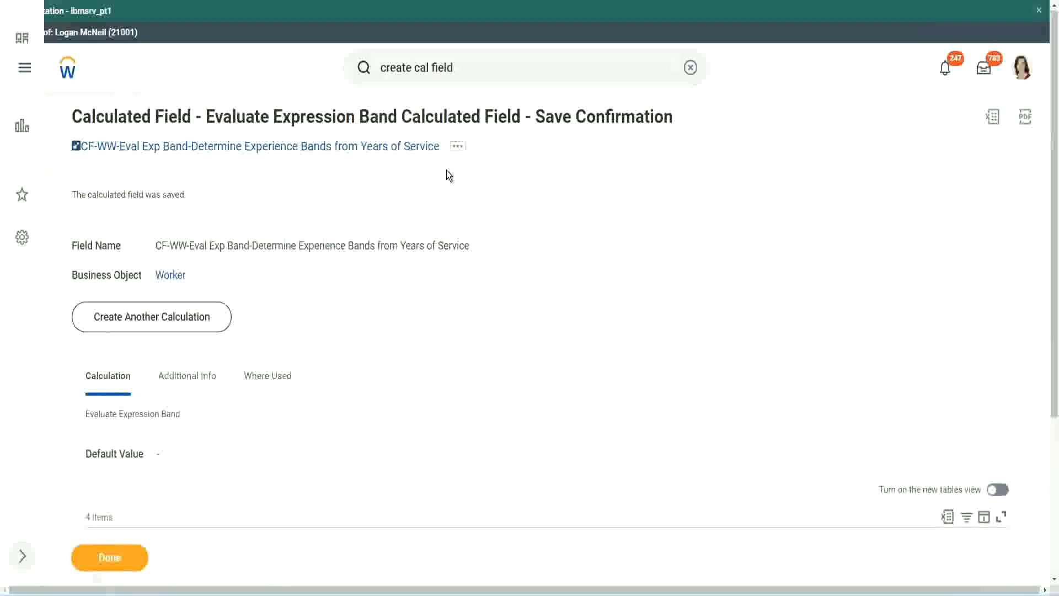
right_click(347, 151)
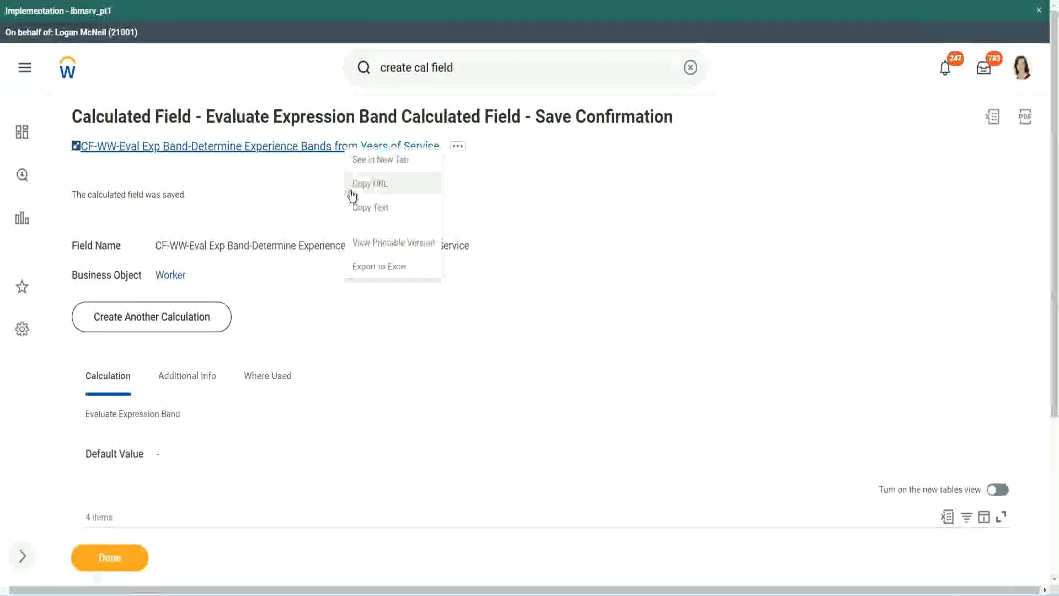
click(367, 208)
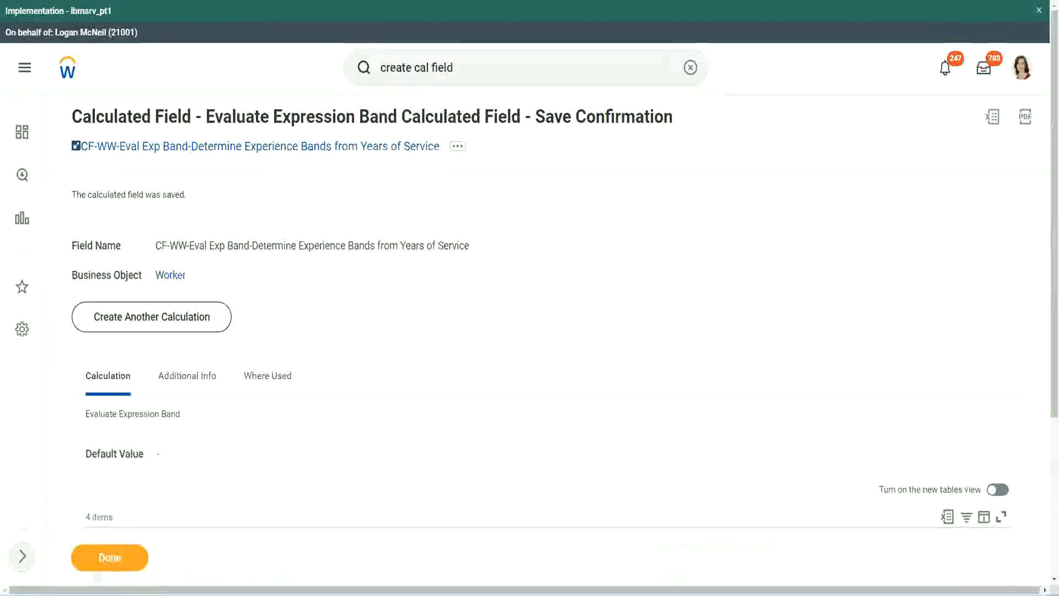
Step: Review the saved band conditions and return values alongside the functions slide and the experience band notes in Notepad++
scroll(350, 426, down, 3)
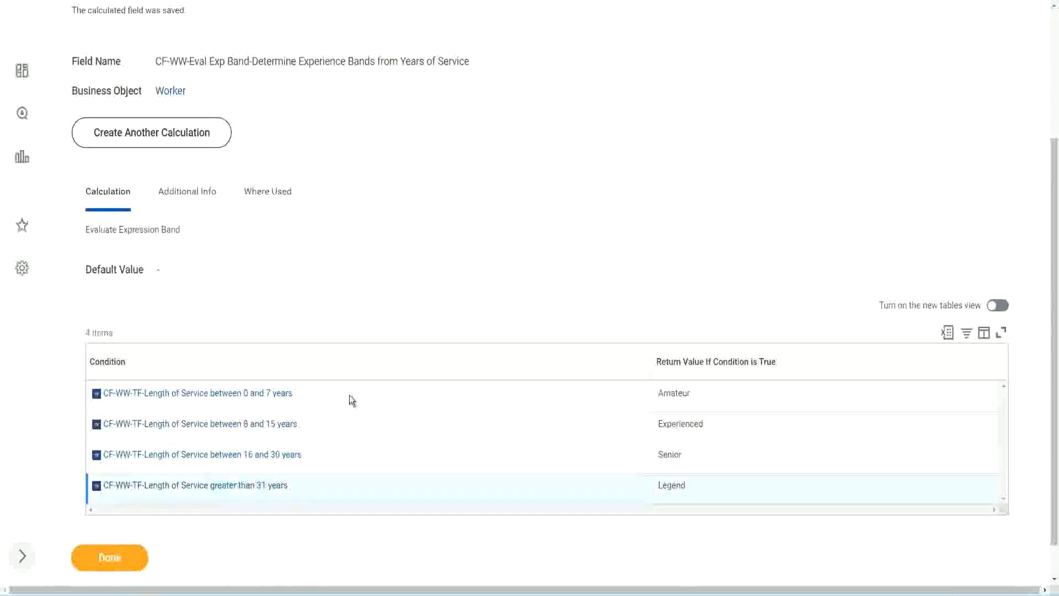
scroll(364, 389, down, 1)
scroll(370, 248, up, 3)
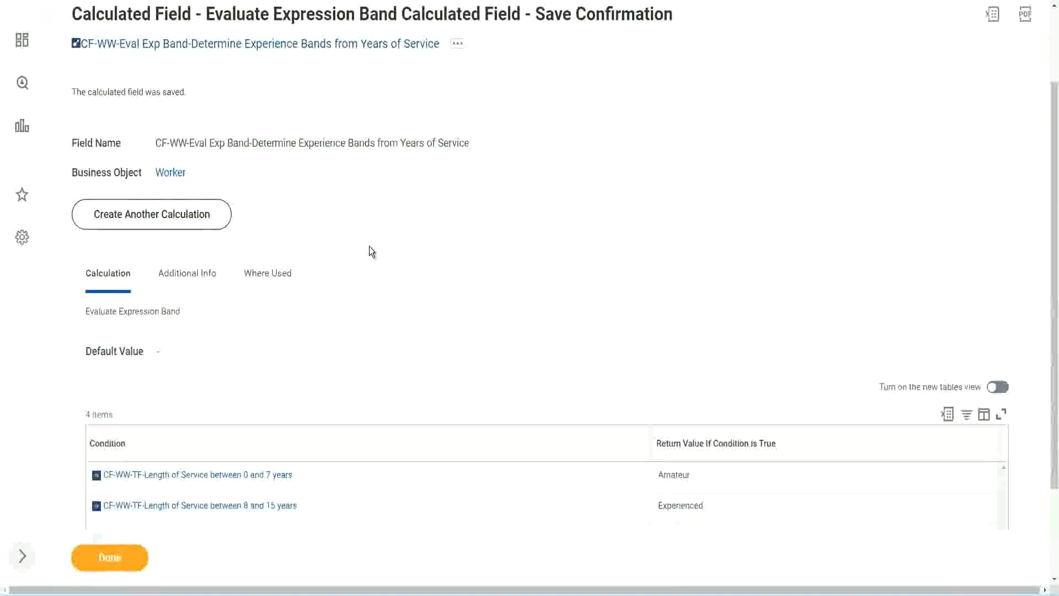
scroll(369, 246, down, 3)
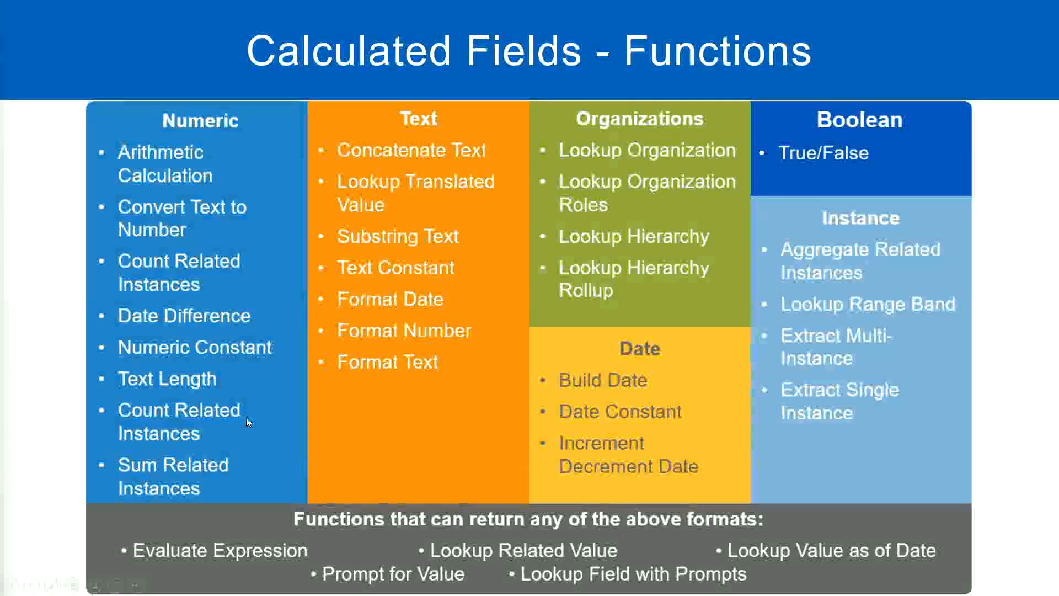
key(alt+Tab)
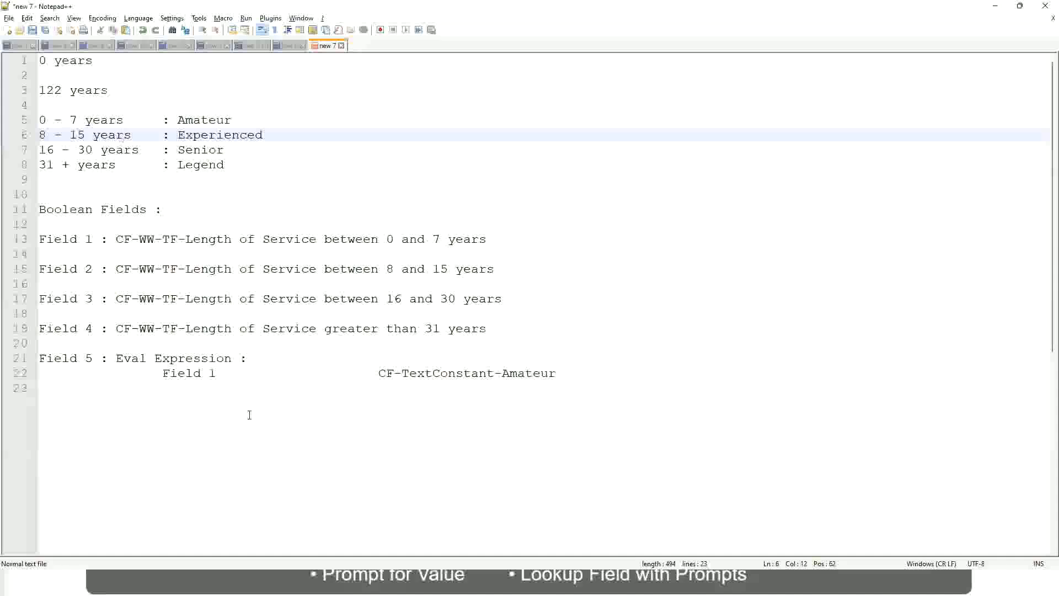
key(alt+Tab)
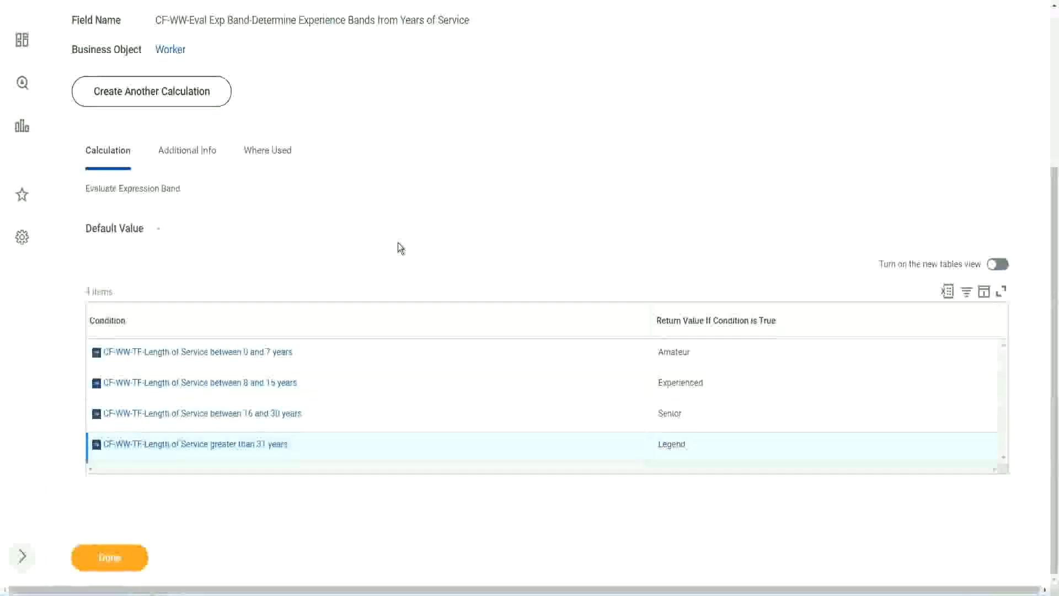
scroll(401, 245, up, 1)
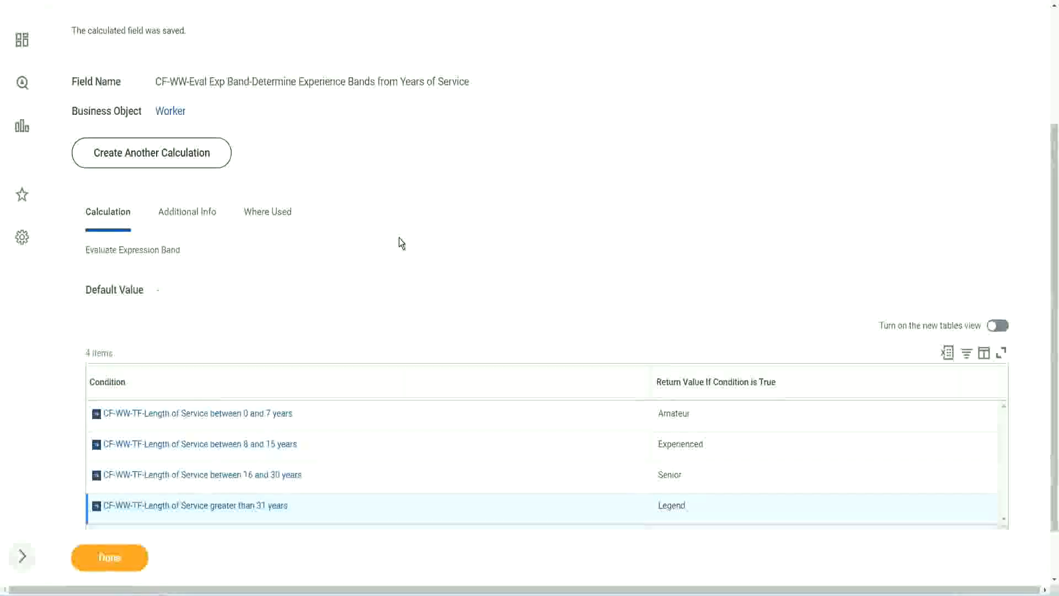
scroll(399, 237, up, 3)
scroll(399, 238, down, 4)
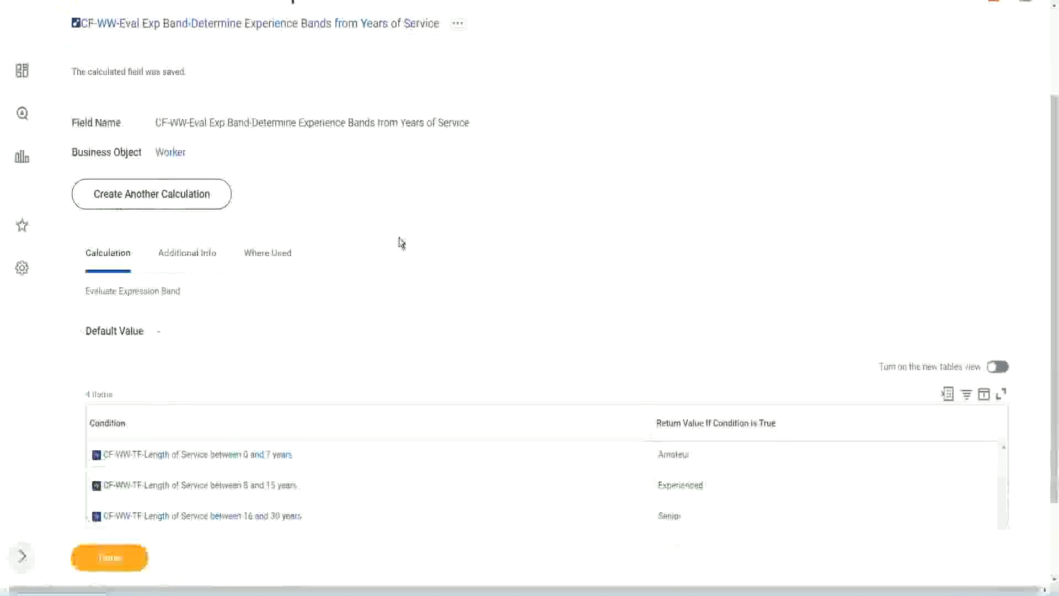
Step: Close the save confirmation and open the WW Employee Details custom report for editing at the end of its column list
click(123, 556)
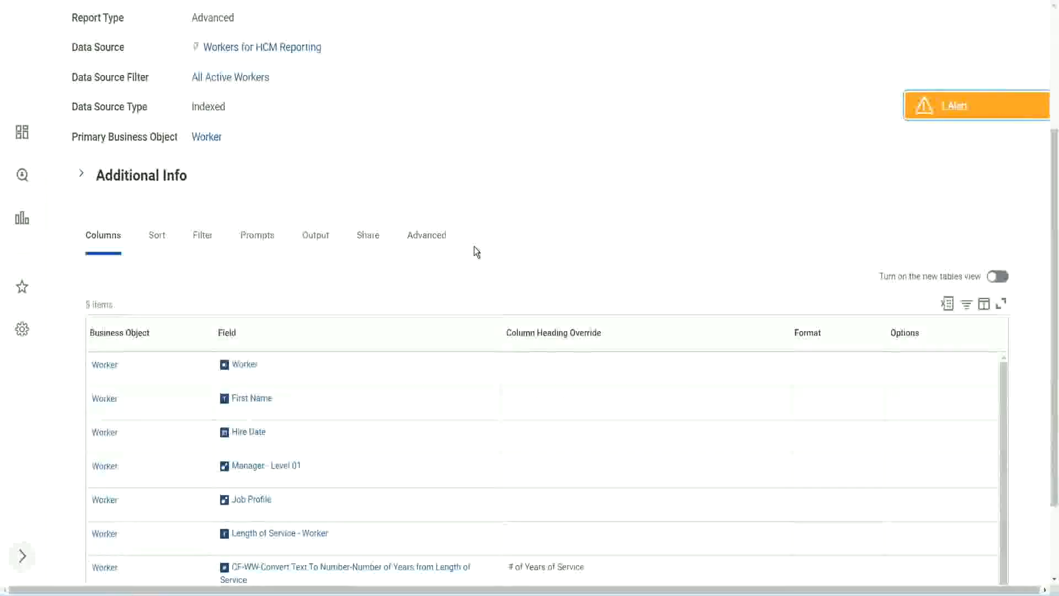
click(365, 117)
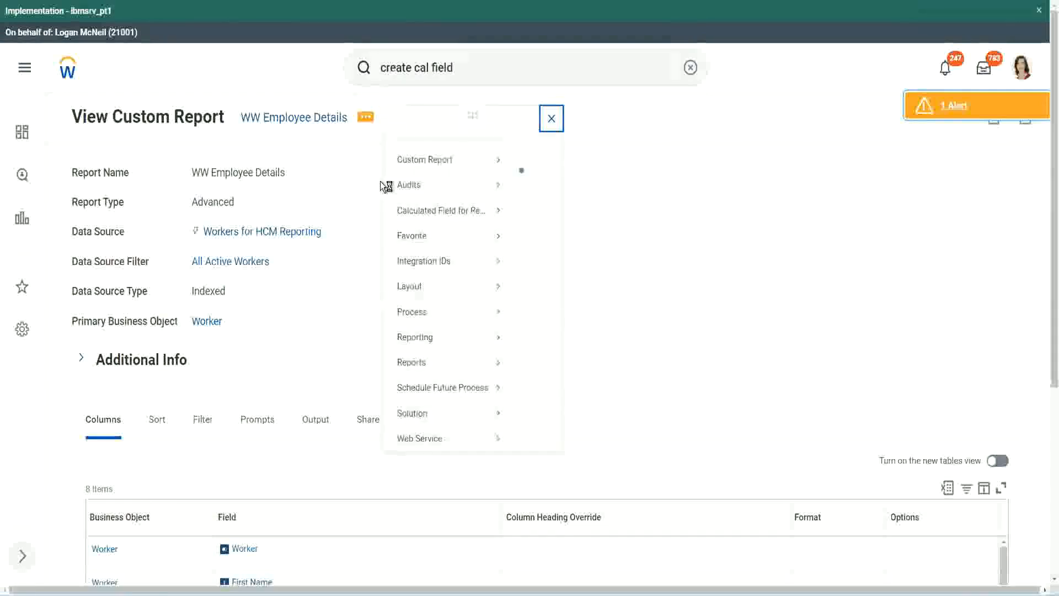
mouse_move(448, 179)
click(538, 180)
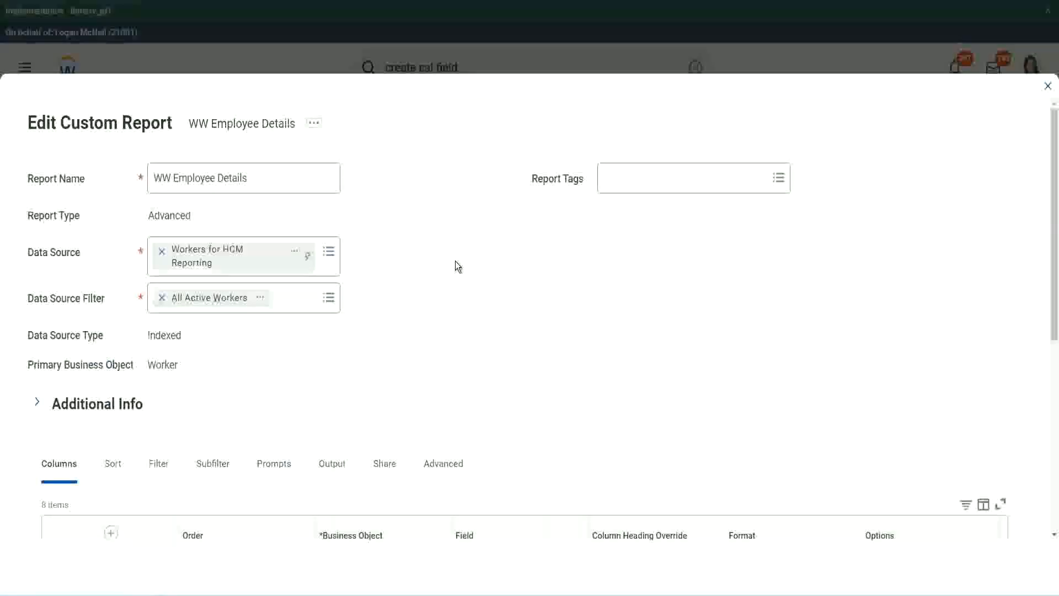
scroll(455, 260, down, 9)
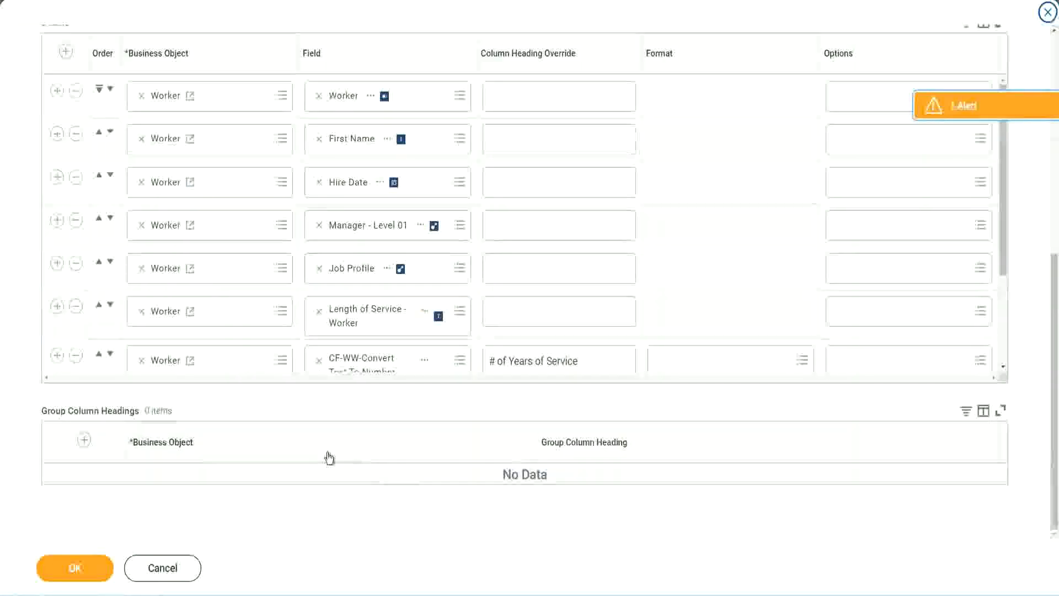
scroll(194, 305, down, 3)
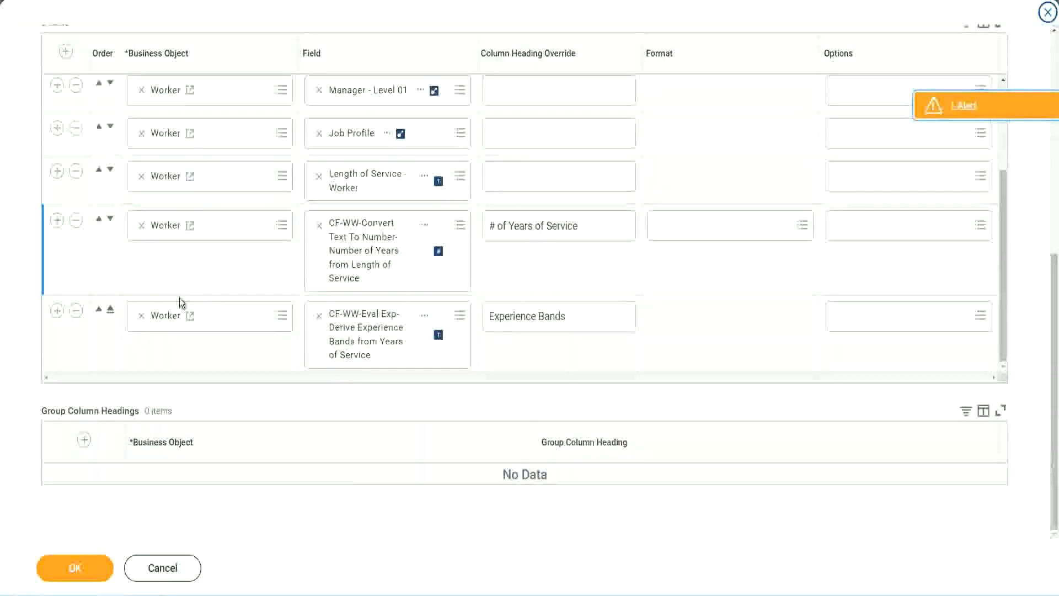
Step: Add a new Worker column row after the existing Experience Bands column in the report
click(57, 310)
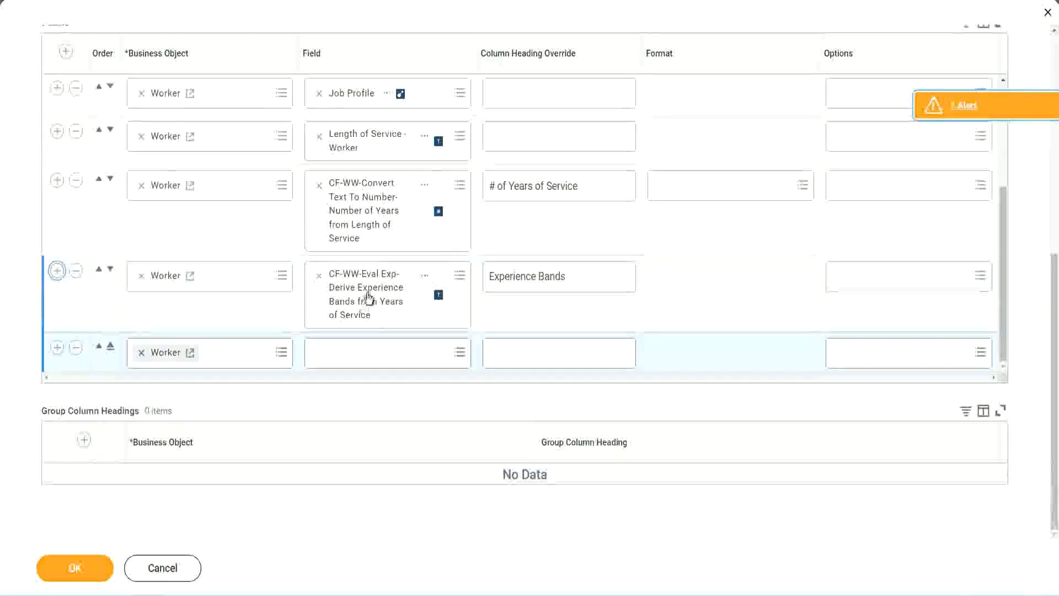
right_click(368, 299)
click(393, 353)
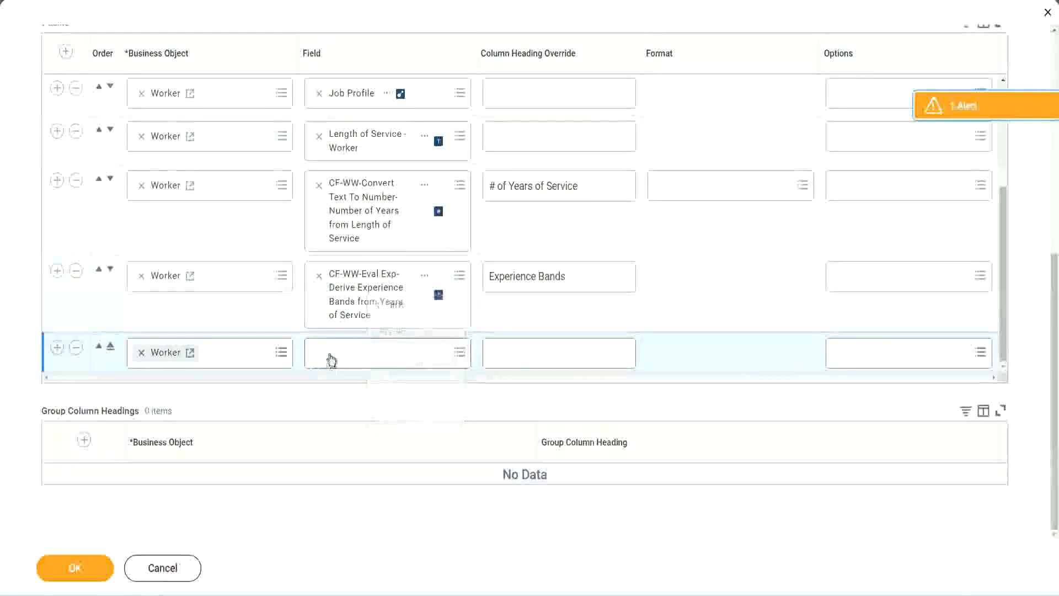
Step: Search the new row's field for "CF-WW-Eval Exp Band" and select CF-WW-Eval Exp Band-Determine Experience Bands from Years of Service
click(391, 359)
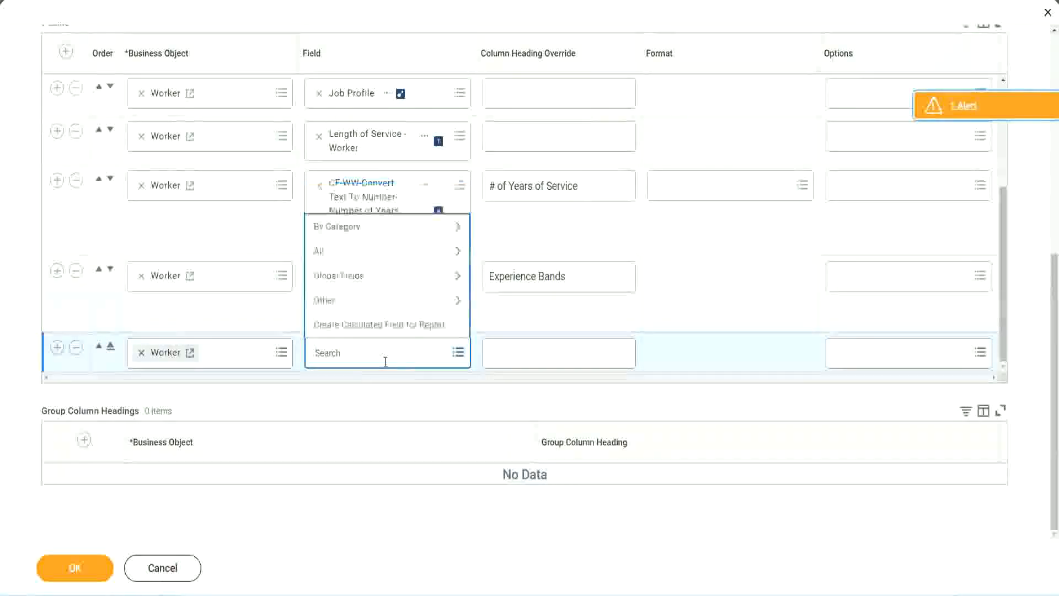
key(ctrl+v)
drag(388, 350, 272, 350)
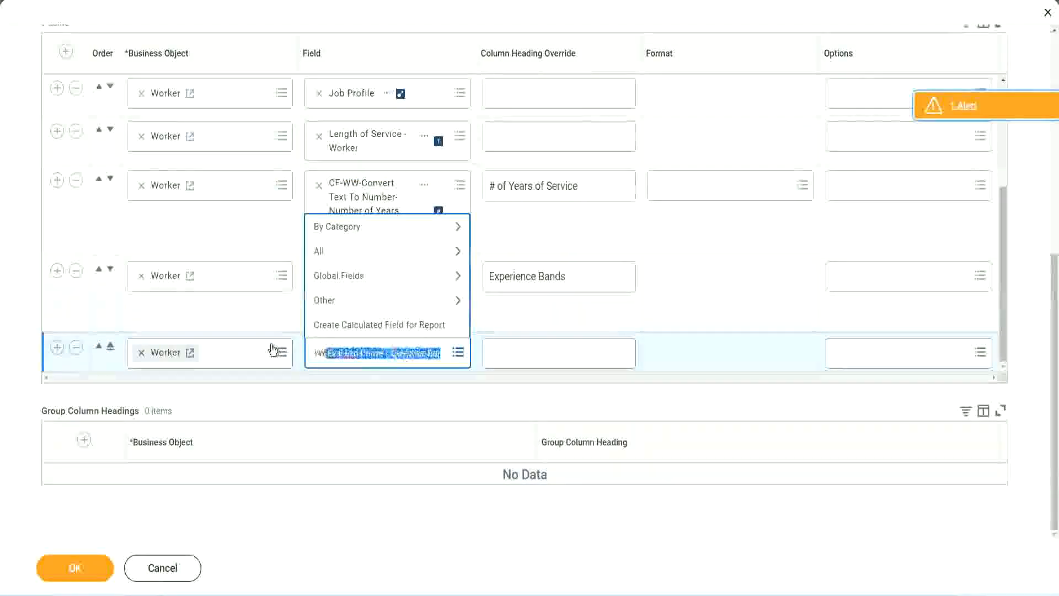
click(376, 354)
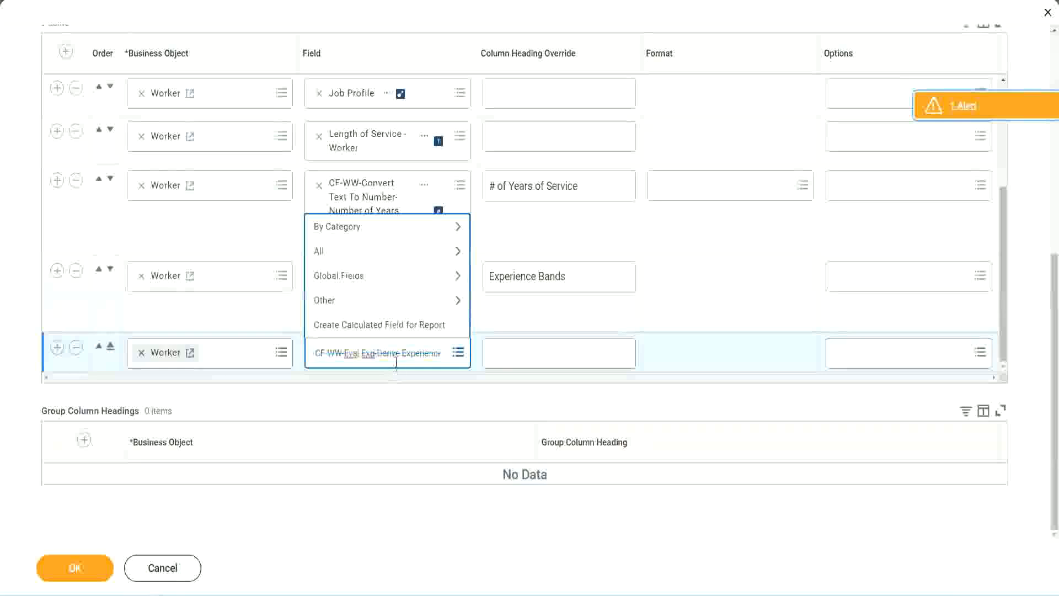
text(Band)
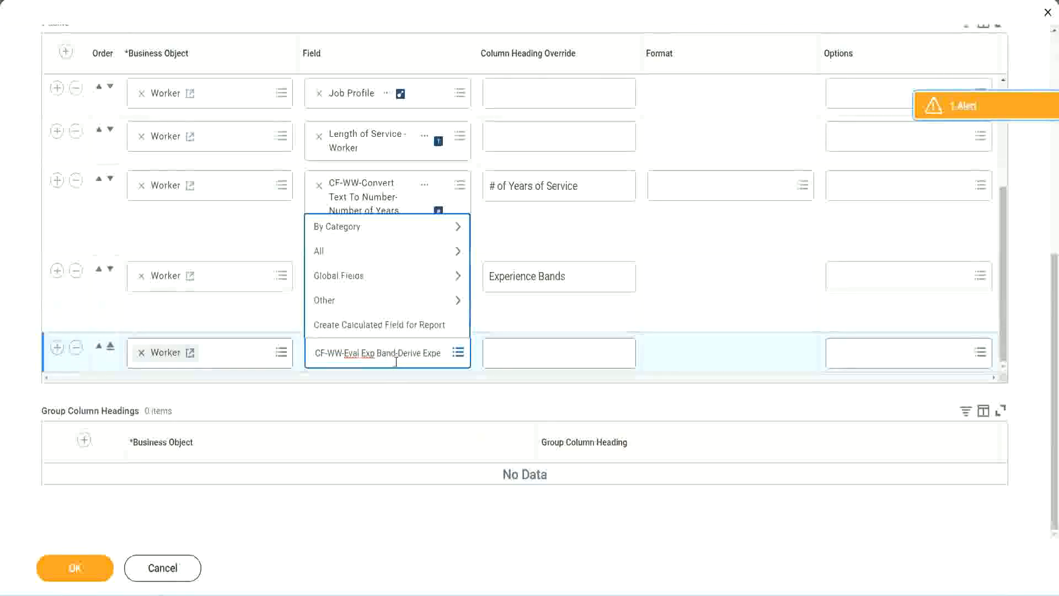
key(Delete)
key(Delete)
key(Delete)
key(Delete)
key(Delete)
key(Delete)
key(Delete)
key(Delete)
key(Delete)
key(Delete)
key(Delete)
key(Delete)
key(Delete)
key(Delete)
key(Delete)
key(Delete)
key(Delete)
key(Delete)
key(Delete)
key(Delete)
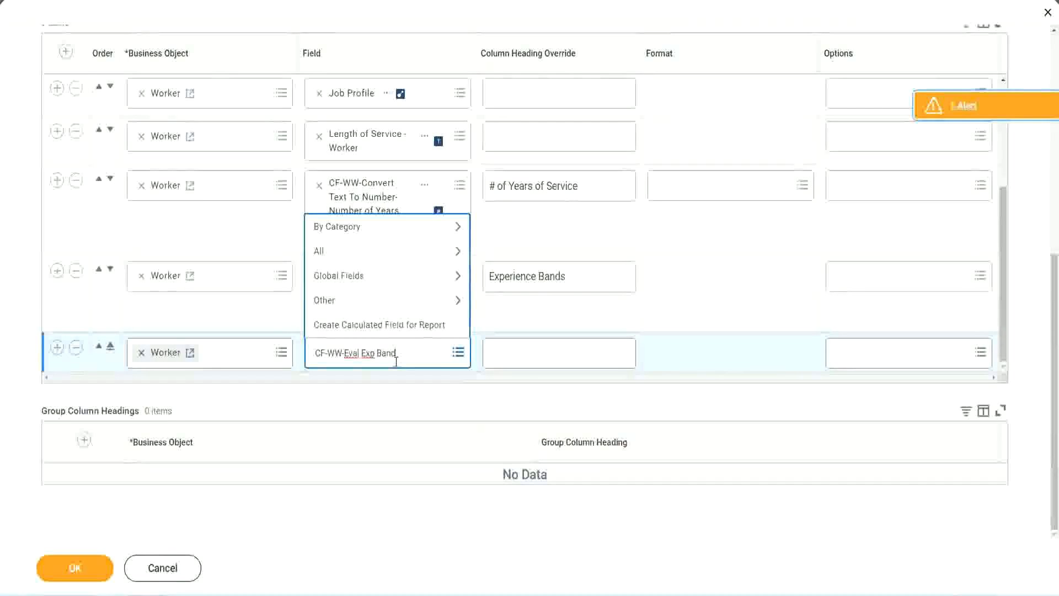
key(Return)
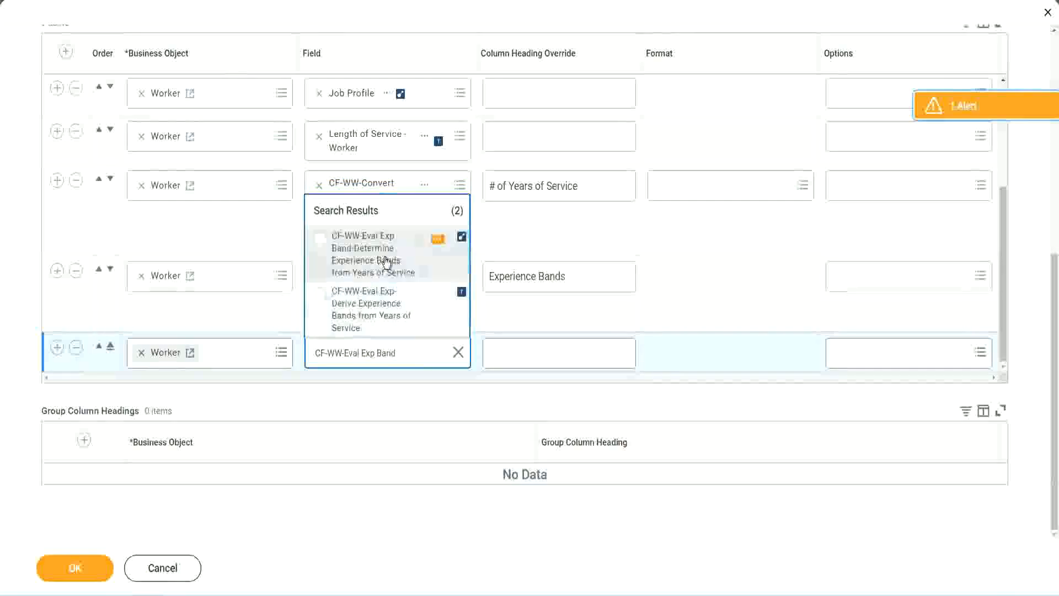
click(386, 261)
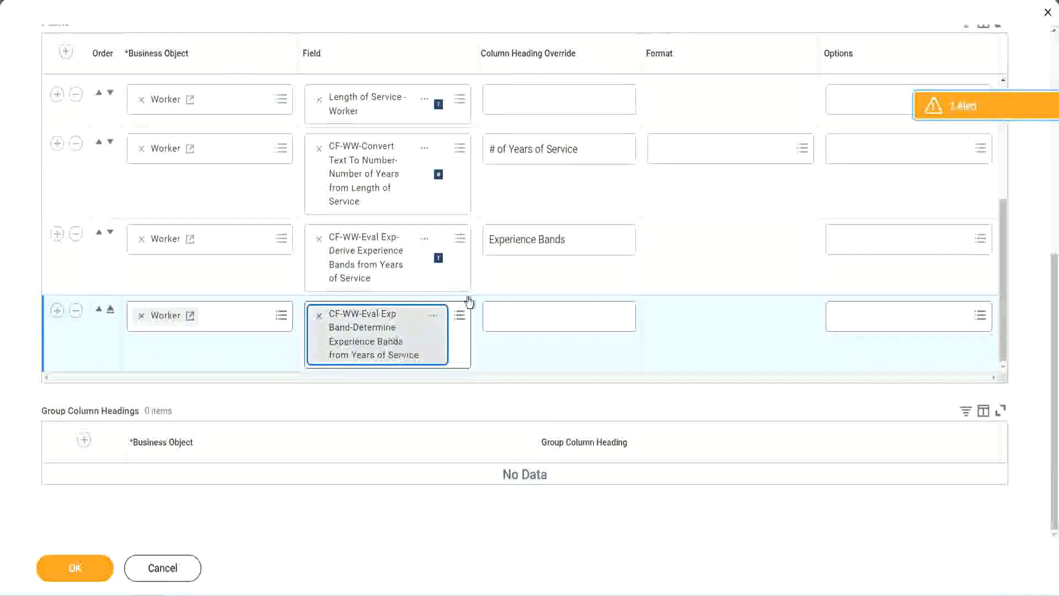
Step: Set the new column's heading override to "Experience Bands (Eval Exp Bands)", reusing the heading text from the row above
click(583, 240)
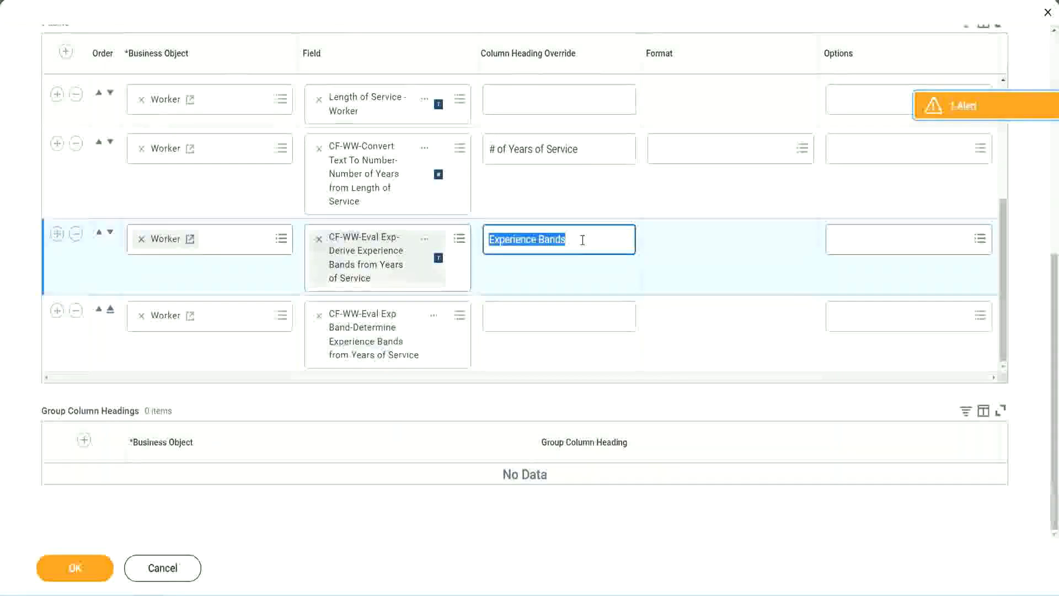
click(514, 315)
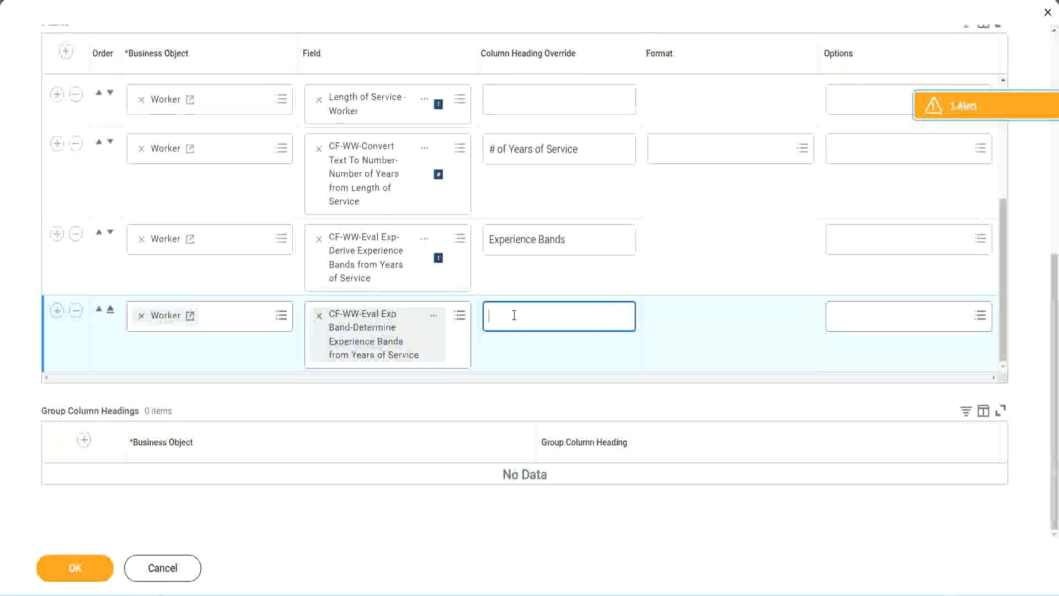
key(ctrl+v)
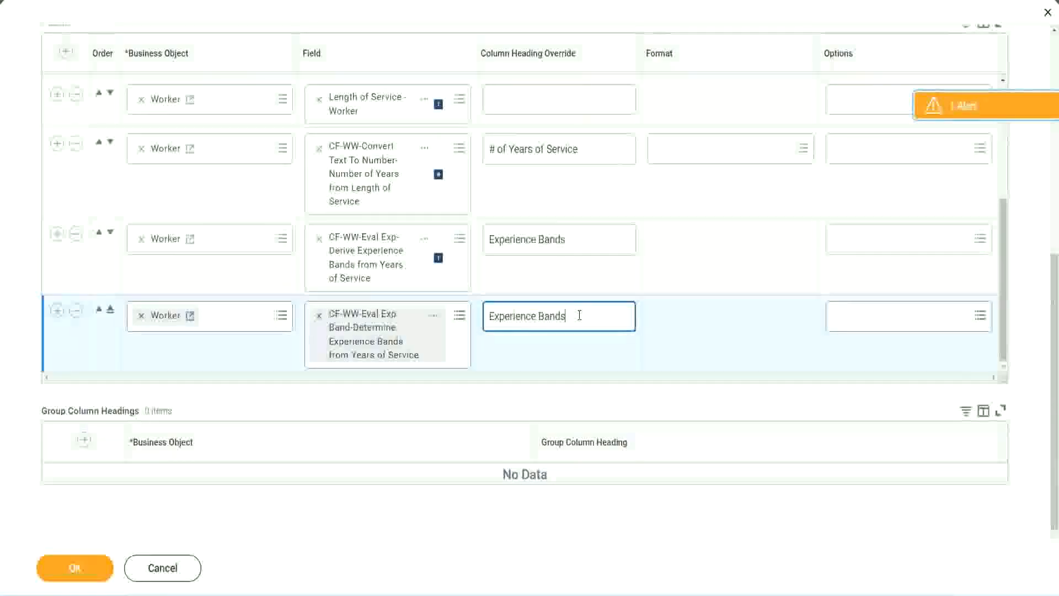
text(()
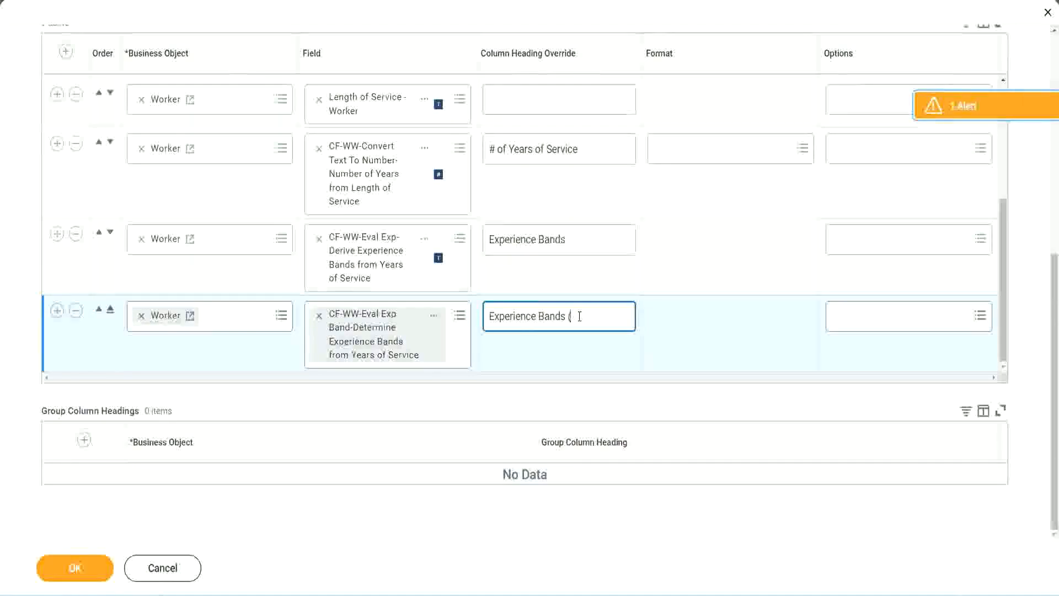
text(Eval Exp)
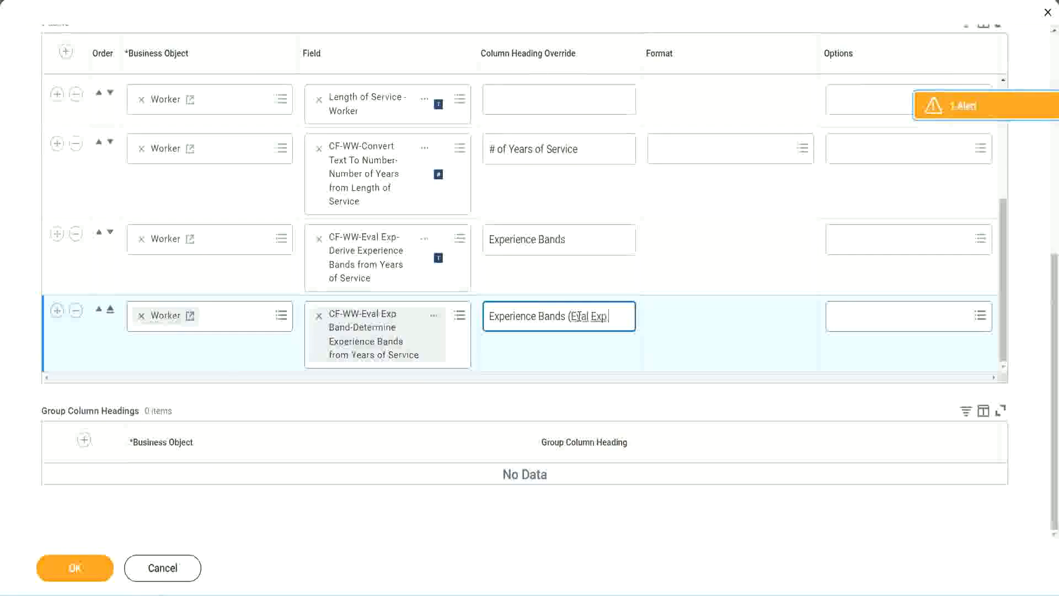
text( Bands))
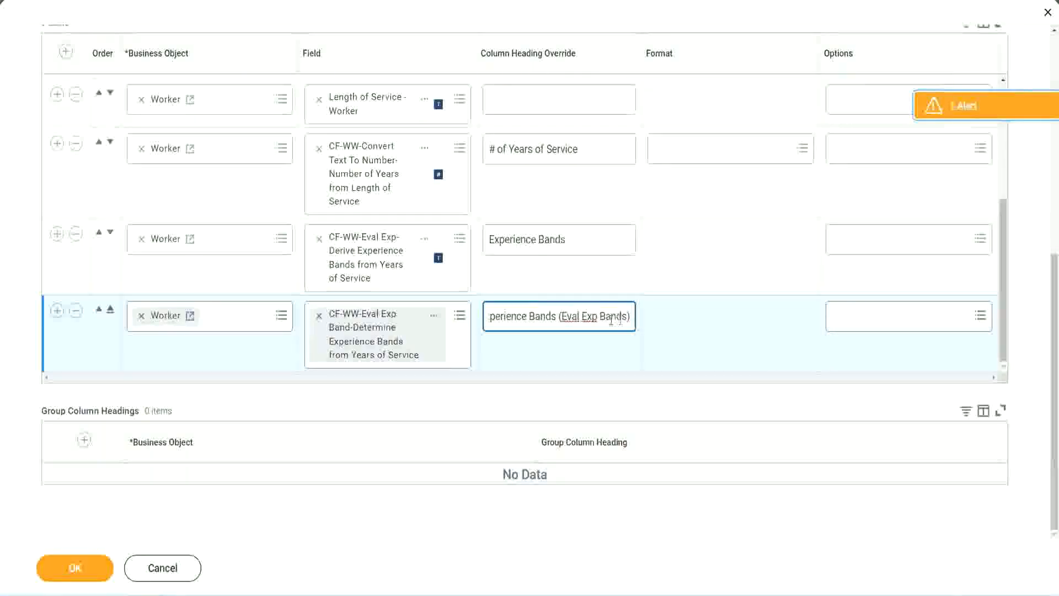
double_click(591, 316)
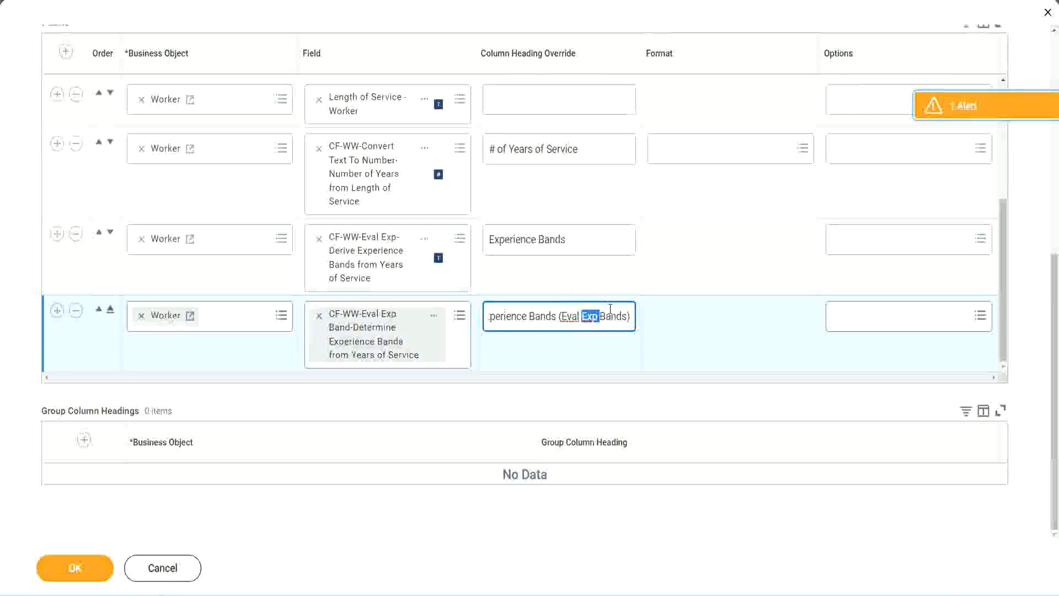
click(610, 312)
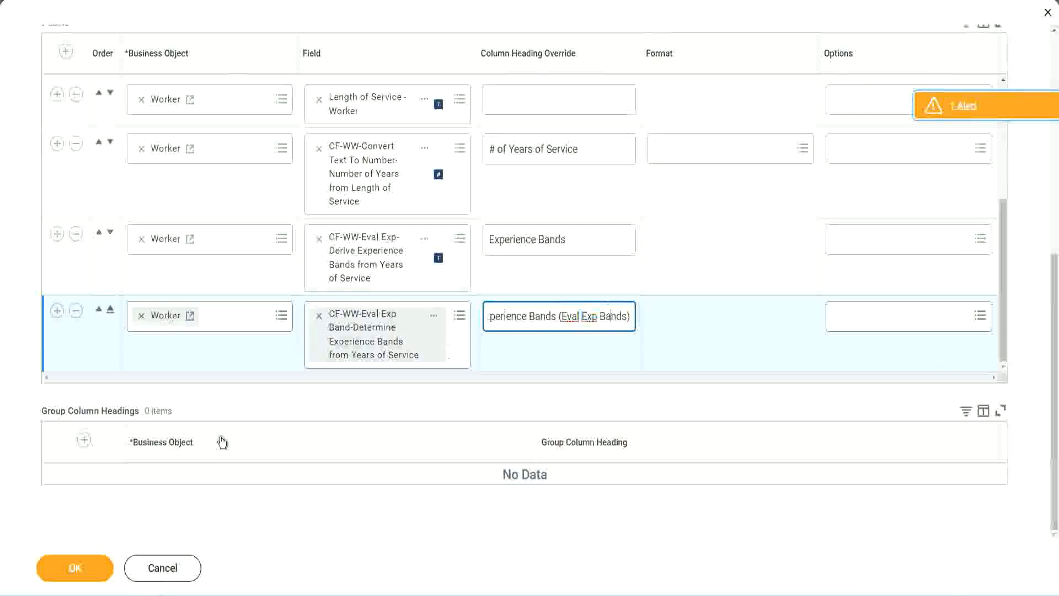
Step: Save the column changes and run the WW Employee Details report
click(81, 571)
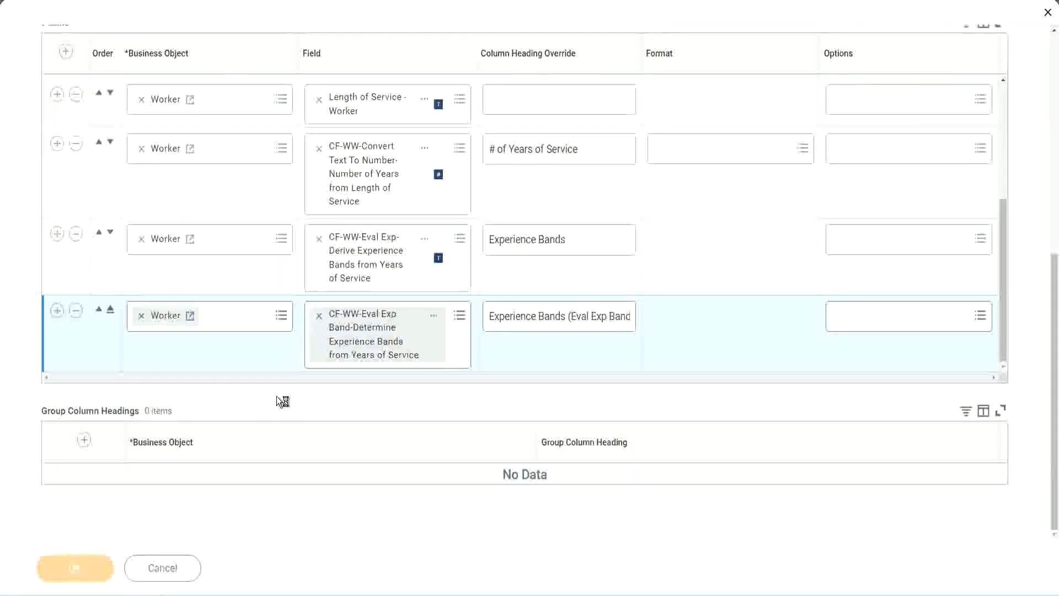
click(123, 561)
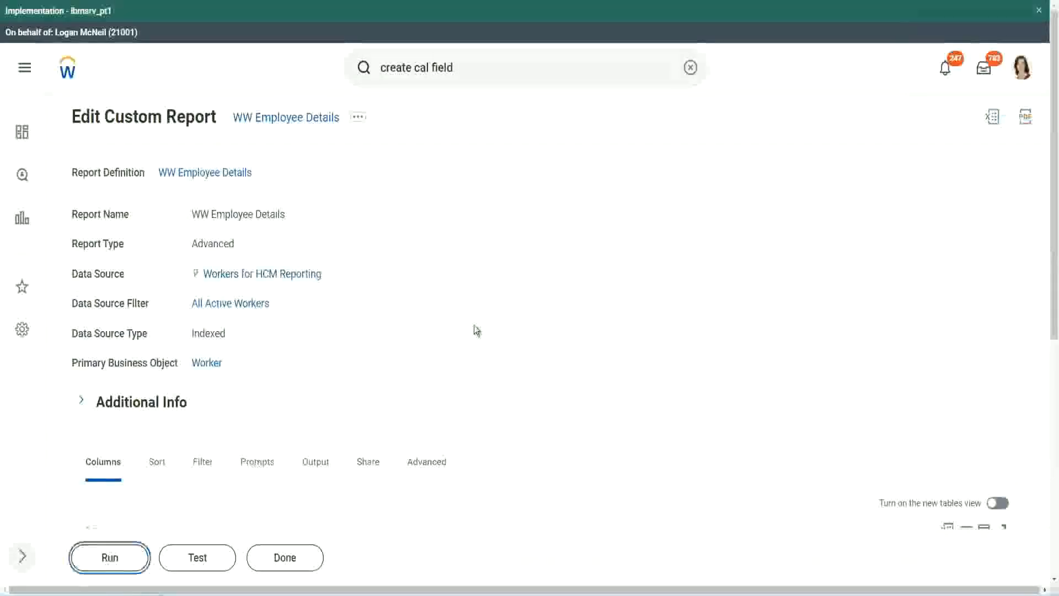